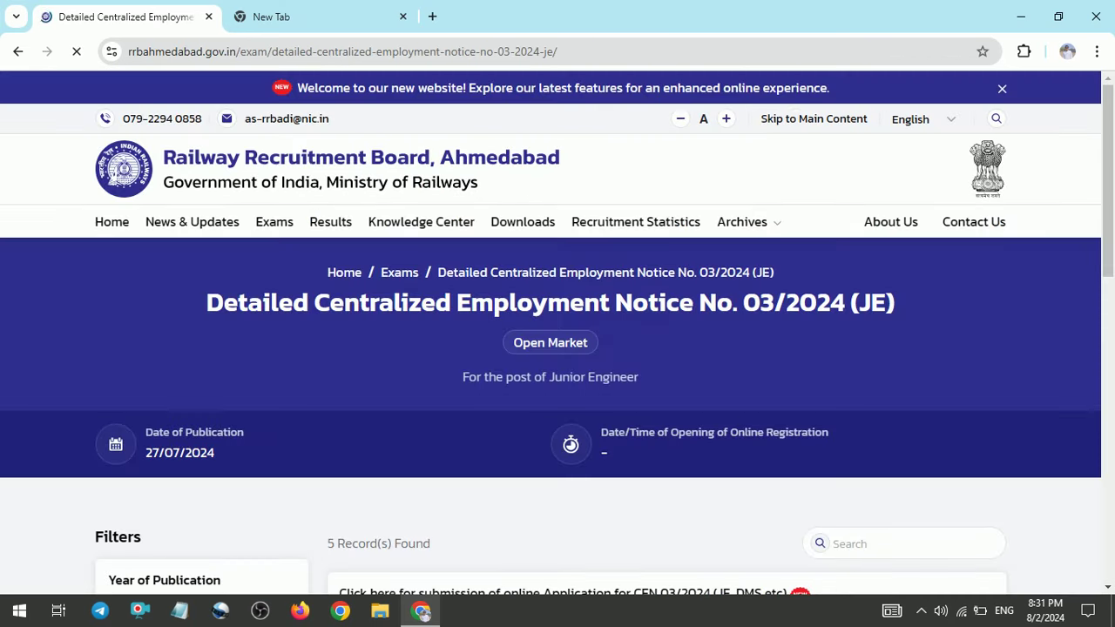
Scroll the CEN 03/2024 (JE) notice page to view its five records
{"action": "scroll", "coordinate": [558, 392], "scroll_direction": "down", "scroll_amount": 10}
{"action": "scroll", "coordinate": [558, 392], "scroll_direction": "up", "scroll_amount": 5}
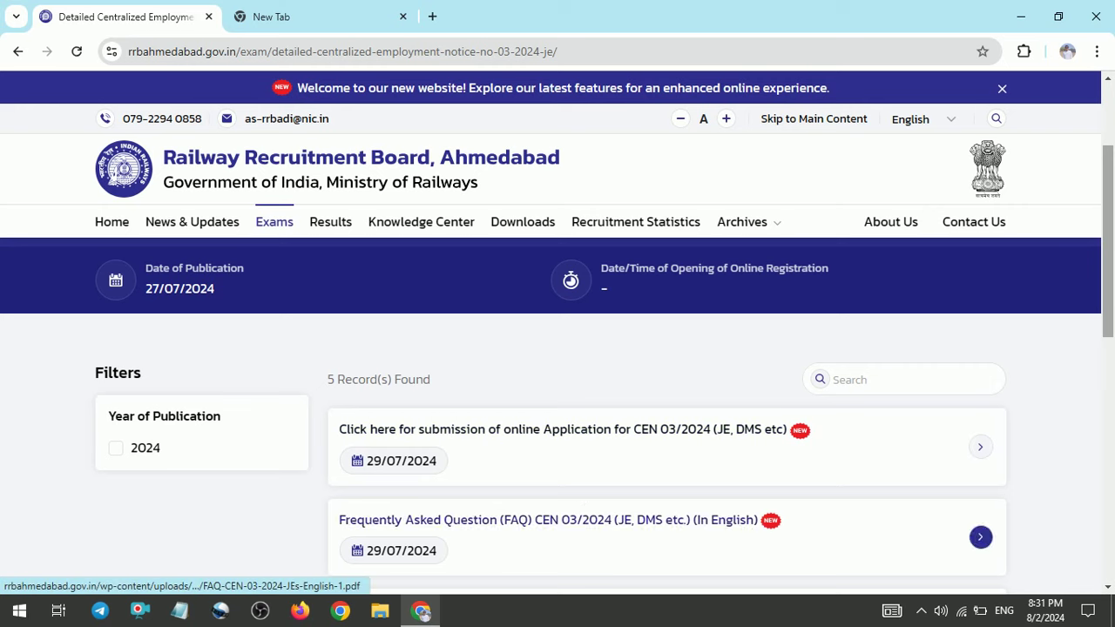
Open rrbapply.gov.in in a new tab from the CEN 03/2024 application link and expand the Apply menu
{"action": "left_click", "coordinate": [622, 433]}
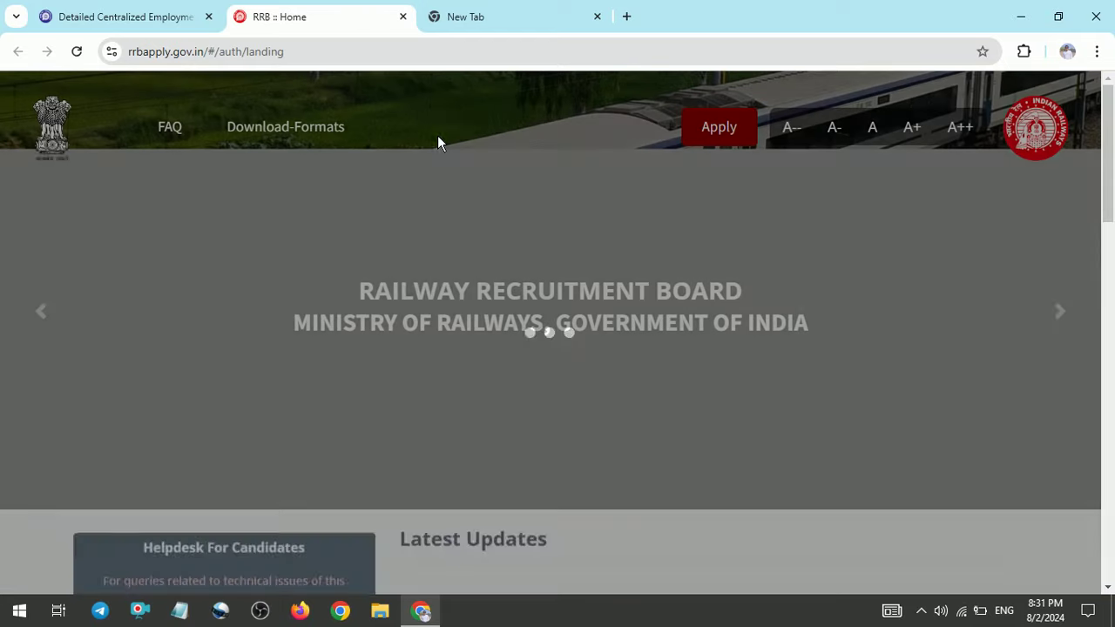
{"action": "scroll", "coordinate": [985, 213], "scroll_direction": "down", "scroll_amount": 6}
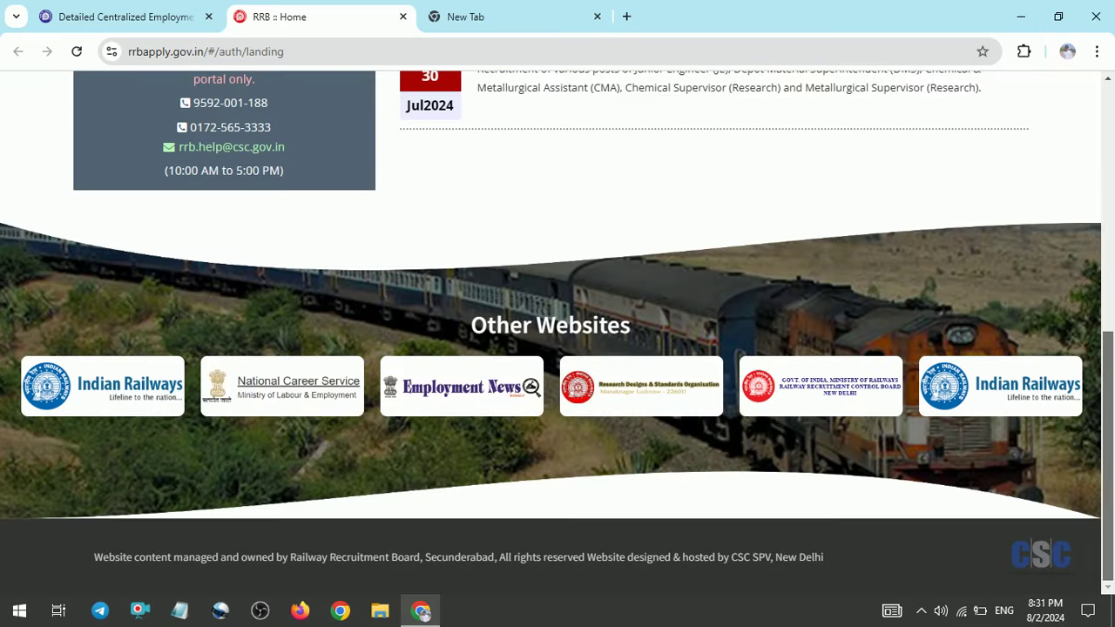
{"action": "scroll", "coordinate": [902, 303], "scroll_direction": "up", "scroll_amount": 1}
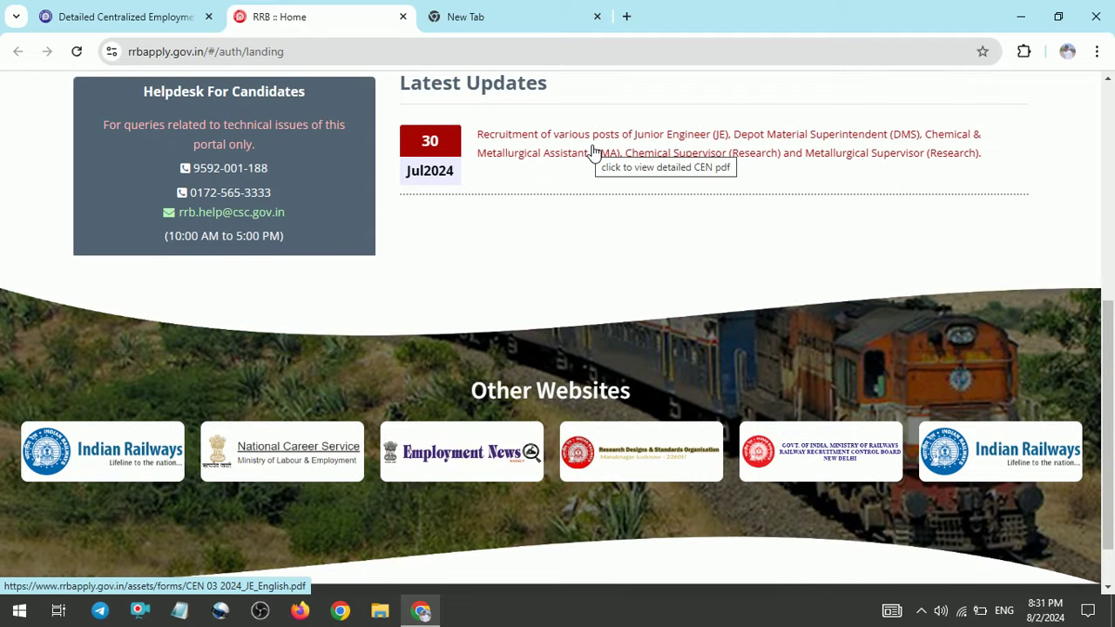
{"action": "scroll", "coordinate": [688, 140], "scroll_direction": "up", "scroll_amount": 5}
{"action": "left_click", "coordinate": [713, 132]}
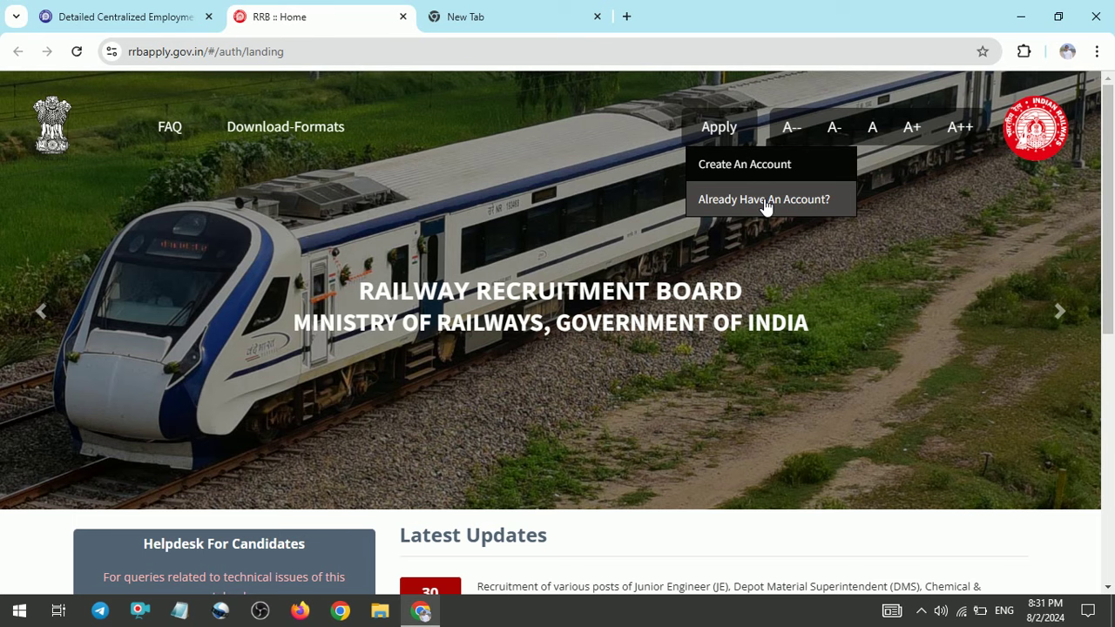
Choose Create An Account and highlight the note that CEN 01/2024 applicants needn't re-register
{"action": "left_click", "coordinate": [762, 179]}
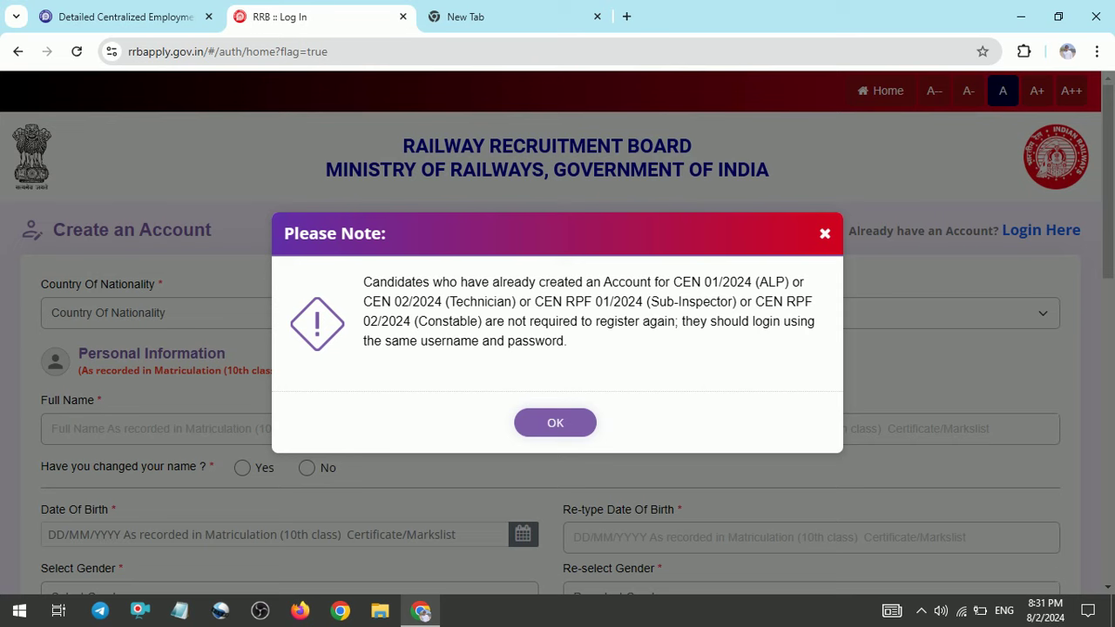
{"action": "left_click_drag", "start_coordinate": [673, 283], "coordinate": [760, 284]}
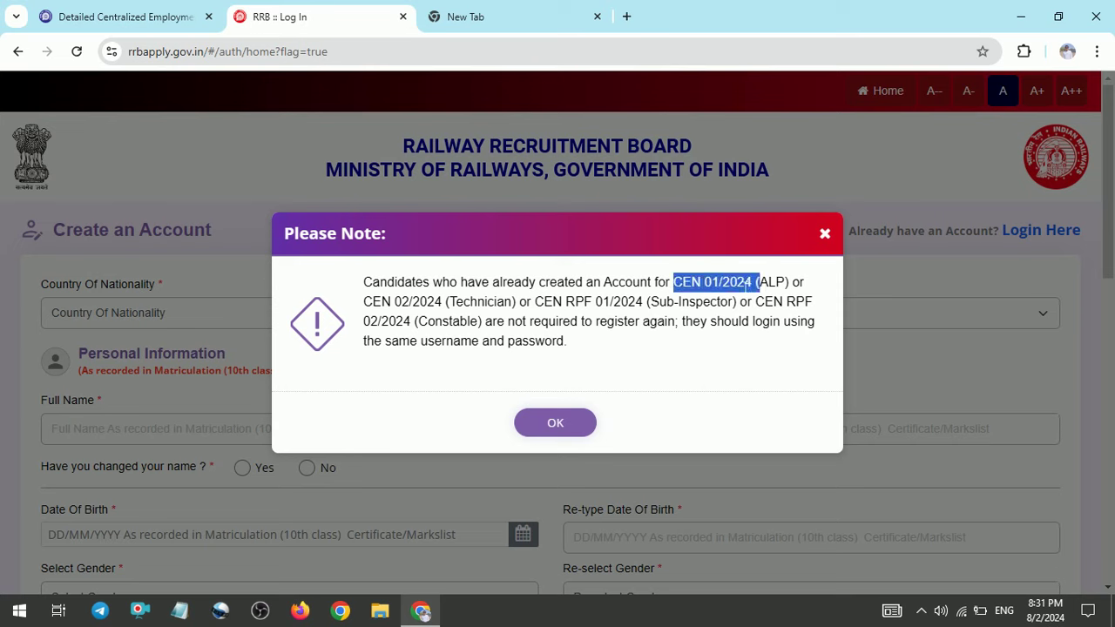
{"action": "left_click_drag", "start_coordinate": [453, 303], "coordinate": [491, 282]}
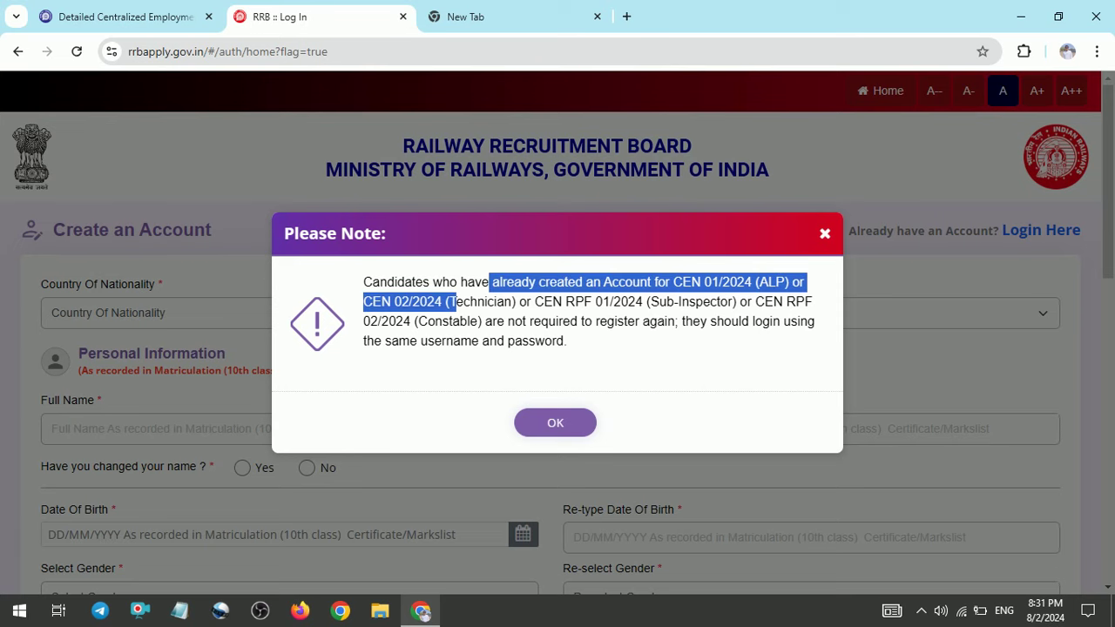
Dismiss the registration note and set Country Of Nationality to India
{"action": "left_click", "coordinate": [555, 421]}
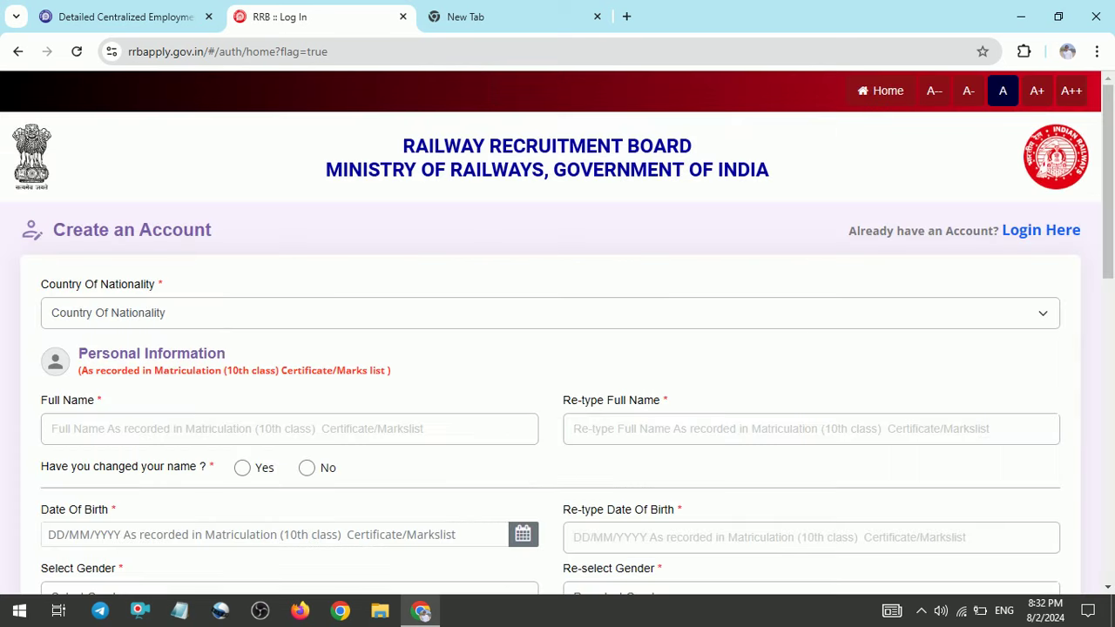
{"action": "left_click_drag", "start_coordinate": [1109, 183], "coordinate": [1108, 236]}
{"action": "scroll", "coordinate": [558, 331], "scroll_direction": "up", "scroll_amount": 1}
{"action": "scroll", "coordinate": [424, 227], "scroll_direction": "down", "scroll_amount": 1}
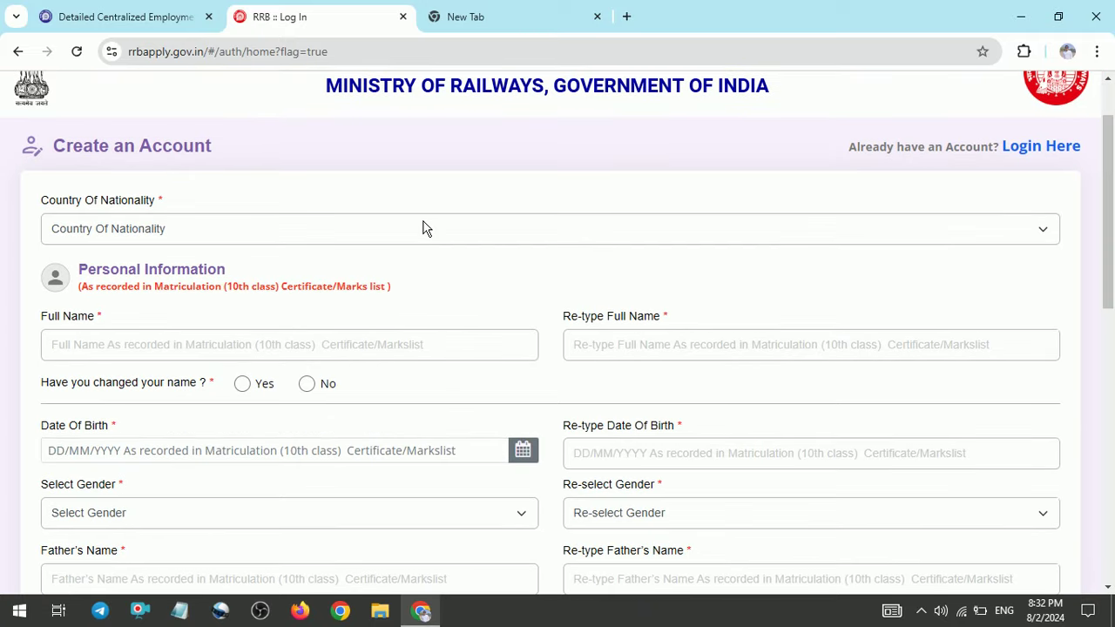
{"action": "left_click", "coordinate": [394, 239]}
{"action": "left_click", "coordinate": [174, 267]}
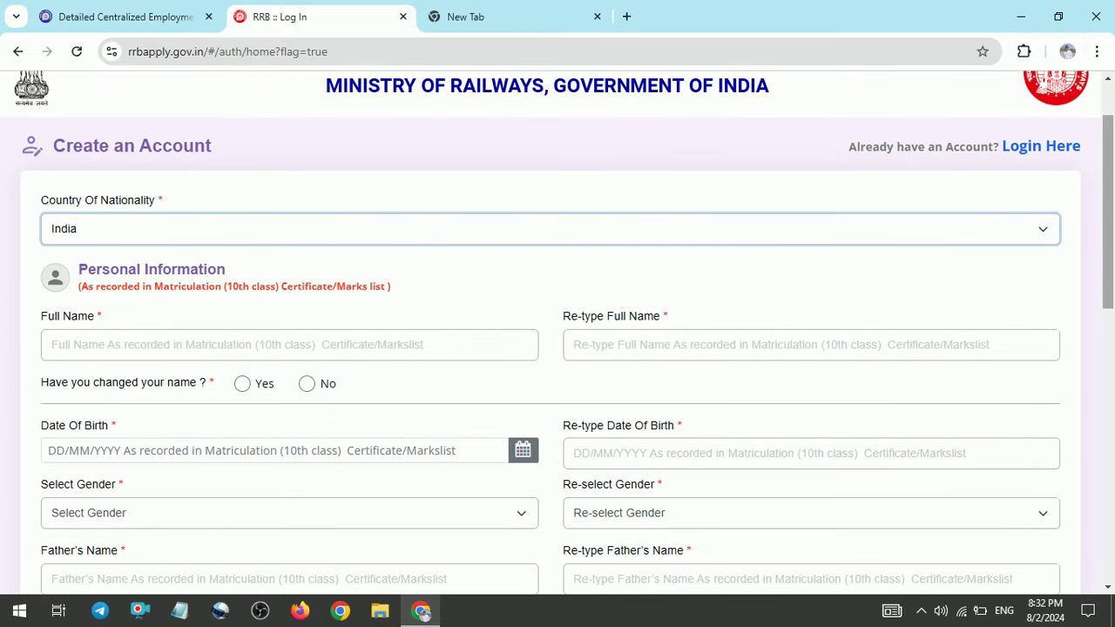
{"action": "scroll", "coordinate": [557, 331], "scroll_direction": "down", "scroll_amount": 3}
{"action": "scroll", "coordinate": [557, 331], "scroll_direction": "up", "scroll_amount": 1}
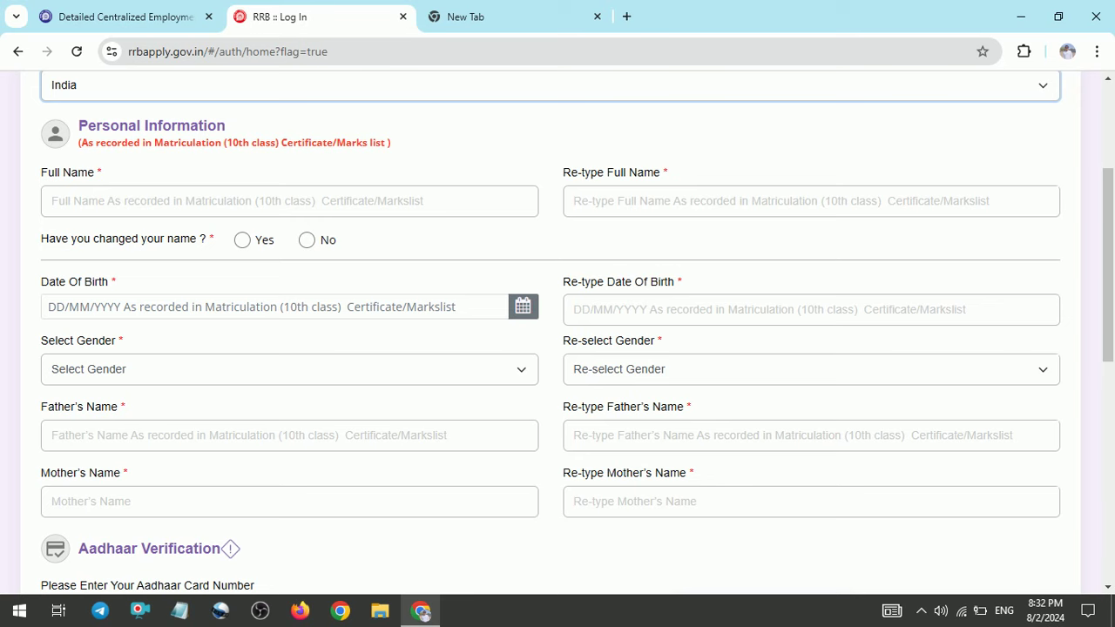
Answer No to the name-change question and try the date-of-birth fields without entering a date
{"action": "left_click", "coordinate": [308, 241]}
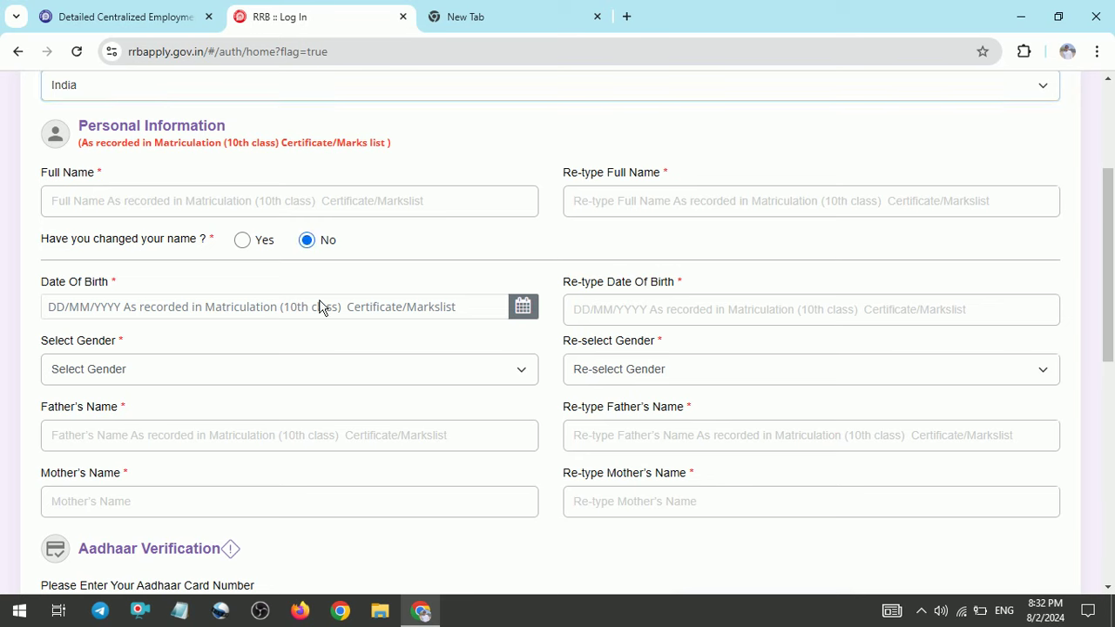
{"action": "left_click", "coordinate": [530, 311]}
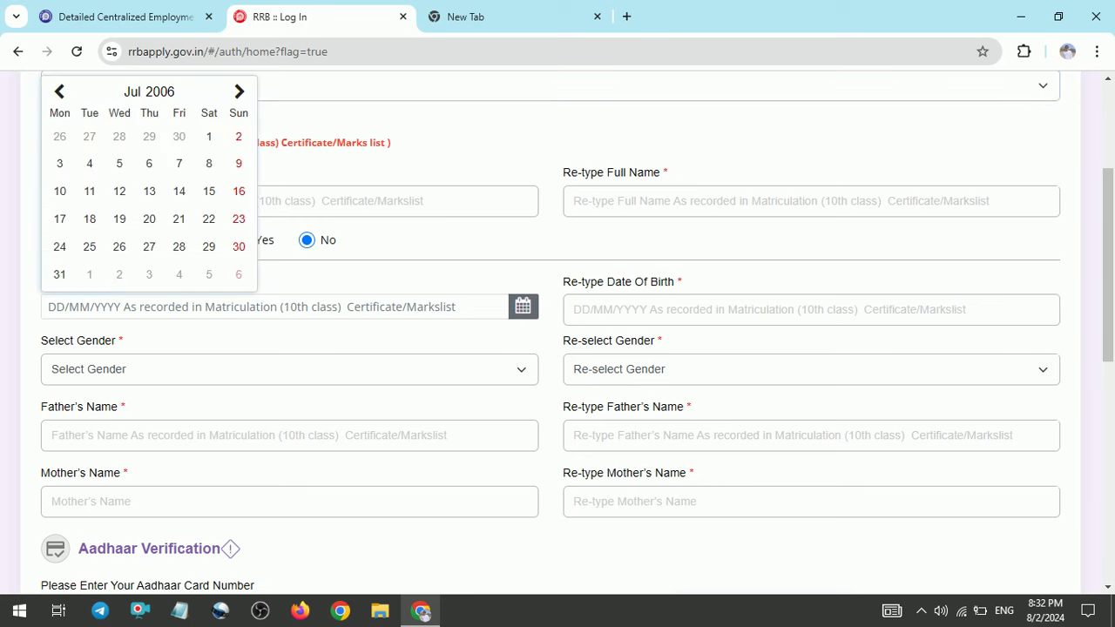
{"action": "left_click", "coordinate": [523, 306]}
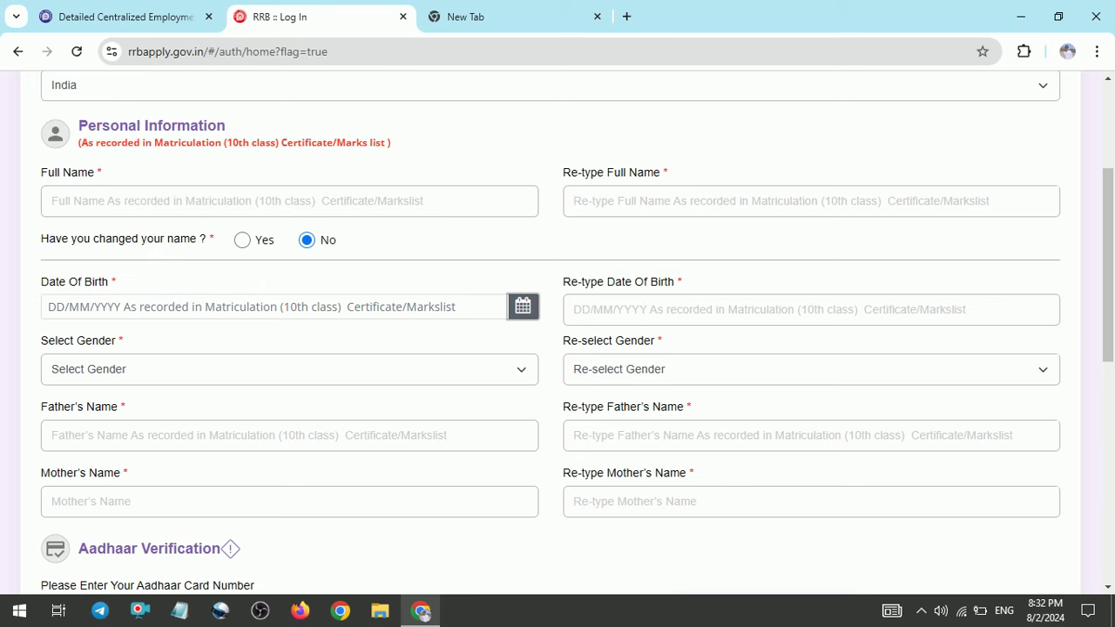
{"action": "left_click", "coordinate": [574, 309]}
{"action": "type", "text": "14"}
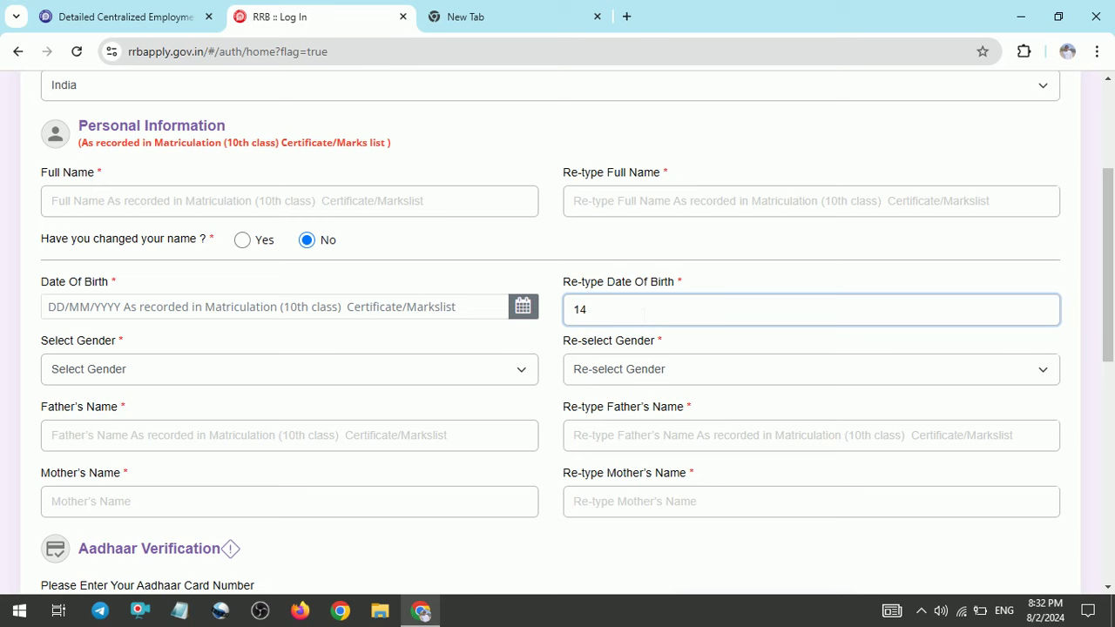
{"action": "key", "text": "BackSpace"}
{"action": "key", "text": "BackSpace"}
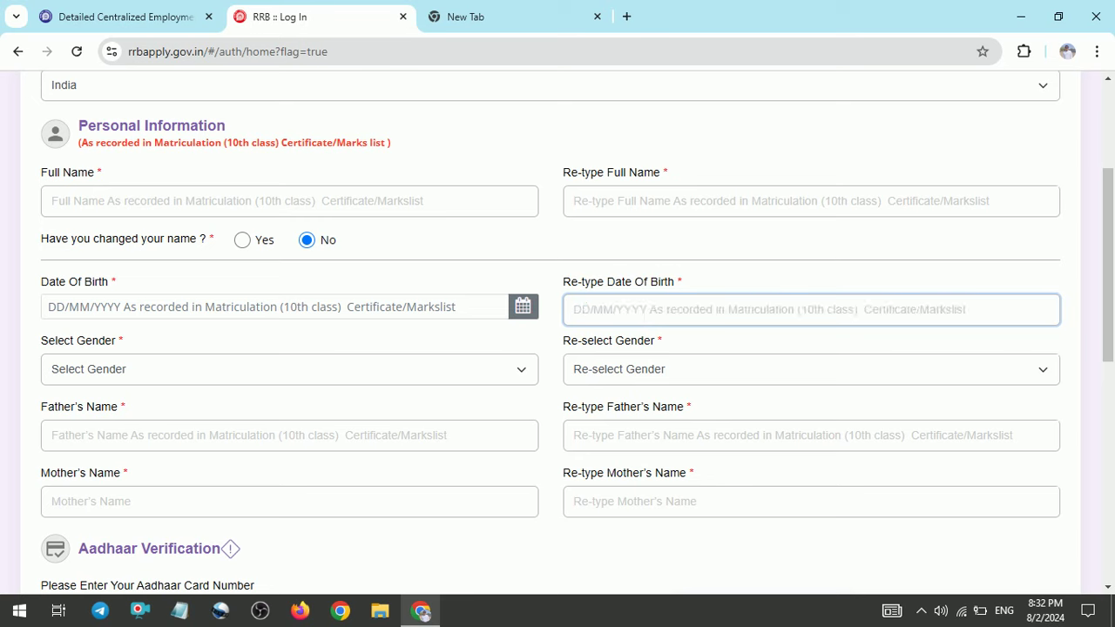
Choose Male in both Select Gender and Re-select Gender
{"action": "left_click", "coordinate": [319, 370]}
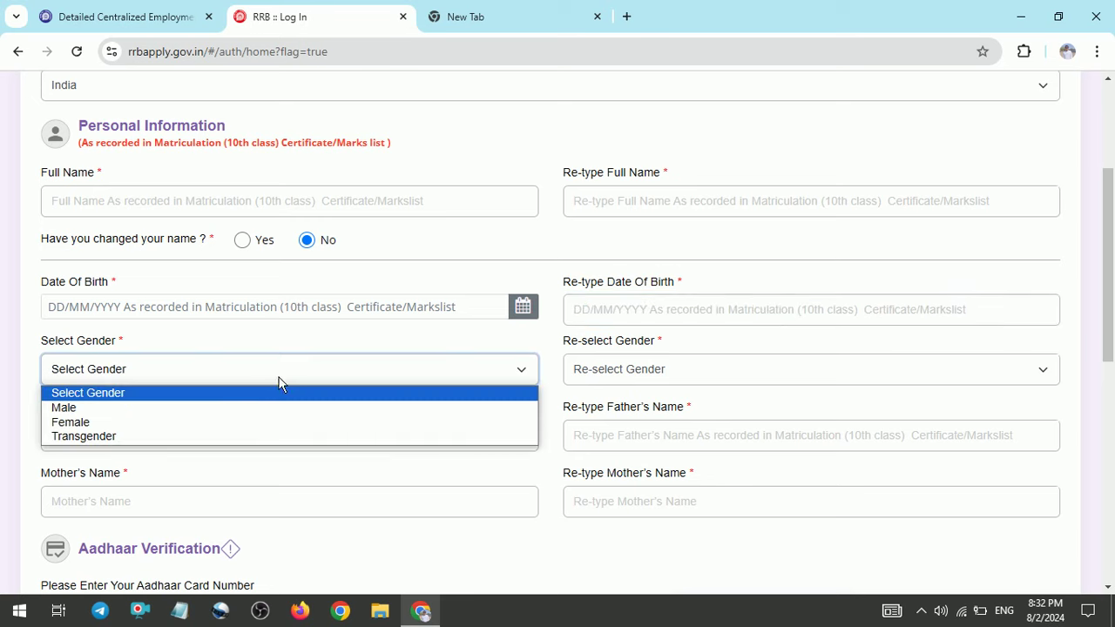
{"action": "left_click", "coordinate": [87, 407]}
{"action": "left_click", "coordinate": [659, 377]}
{"action": "left_click", "coordinate": [652, 406]}
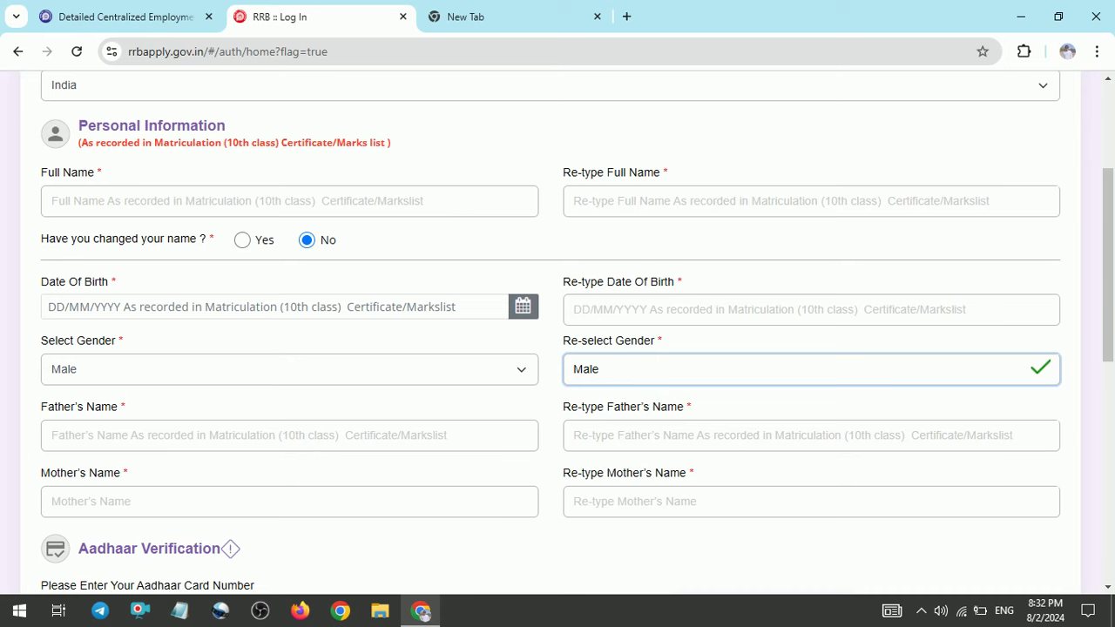
Scroll the Create an Account form down to Contact Details, Create Your Password and Captcha
{"action": "scroll", "coordinate": [558, 331], "scroll_direction": "down", "scroll_amount": 3}
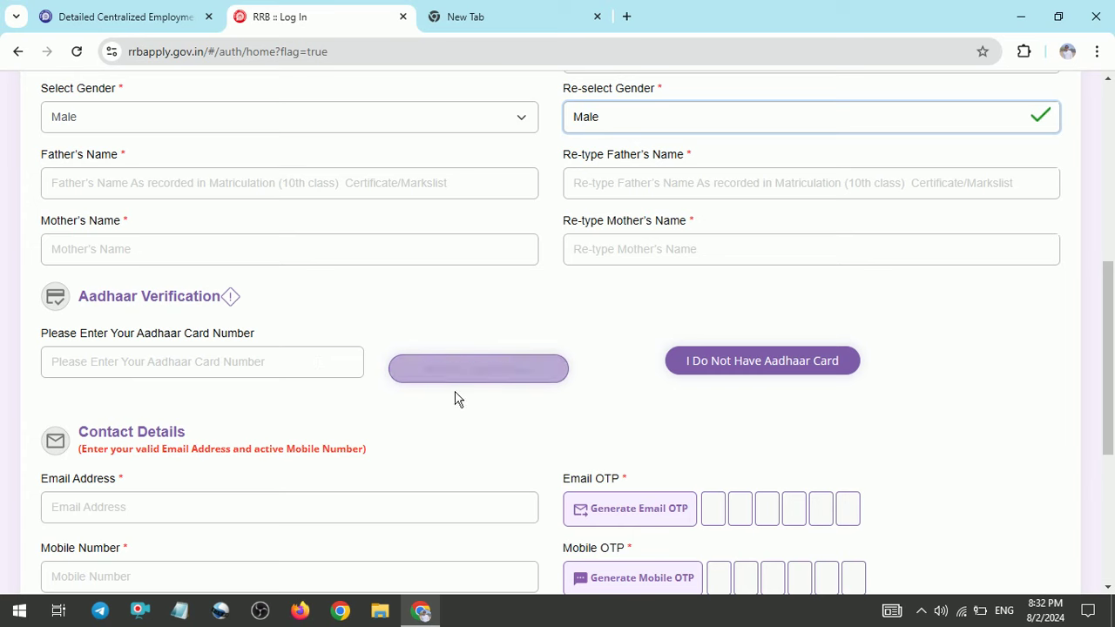
{"action": "scroll", "coordinate": [456, 399], "scroll_direction": "down", "scroll_amount": 2}
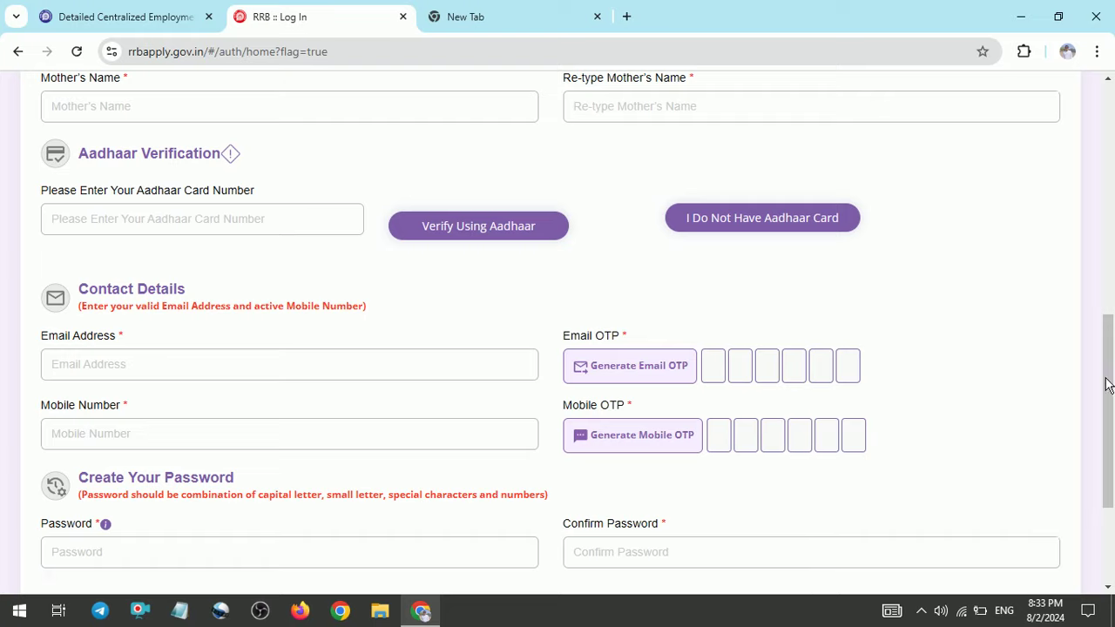
{"action": "scroll", "coordinate": [1107, 383], "scroll_direction": "down", "scroll_amount": 1}
{"action": "scroll", "coordinate": [1108, 383], "scroll_direction": "down", "scroll_amount": 1}
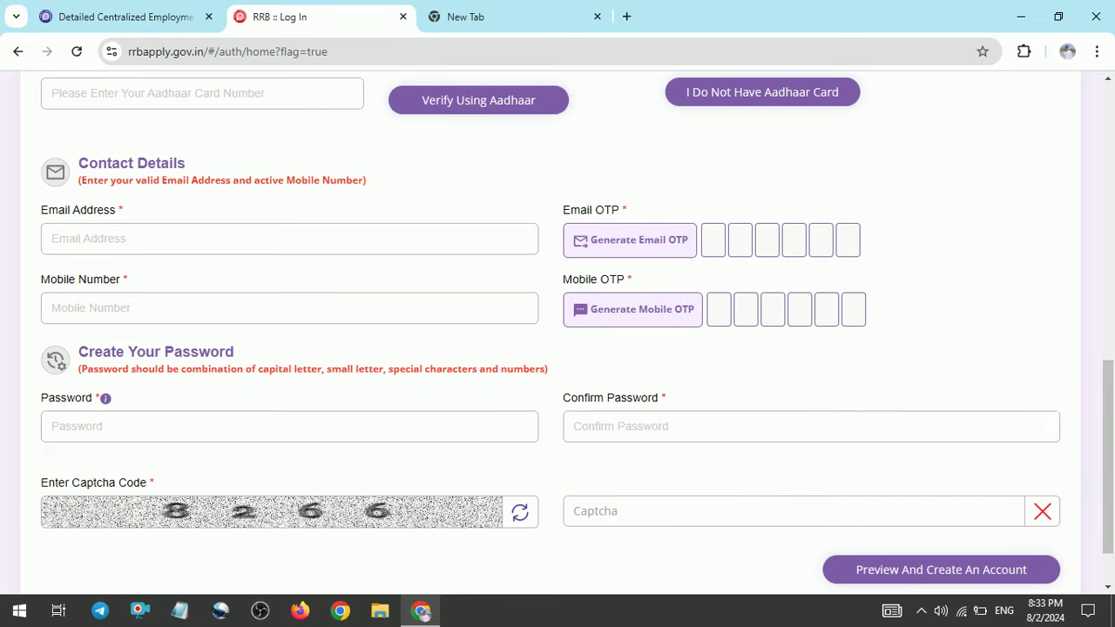
Open Notepad, draft a sample password on new lines, then erase it
{"action": "left_click", "coordinate": [193, 616]}
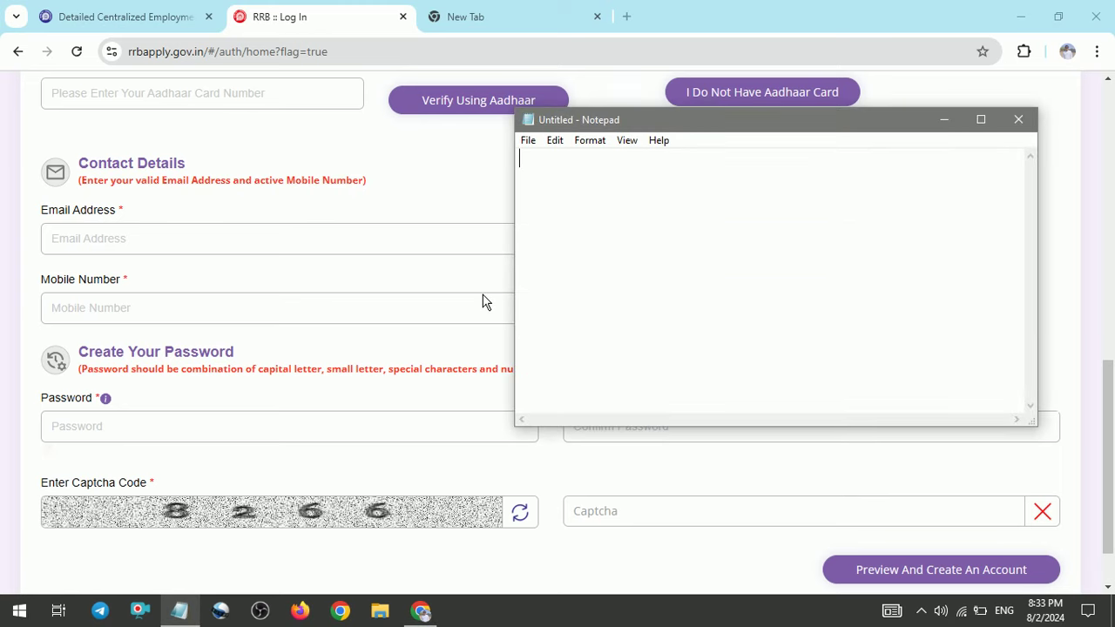
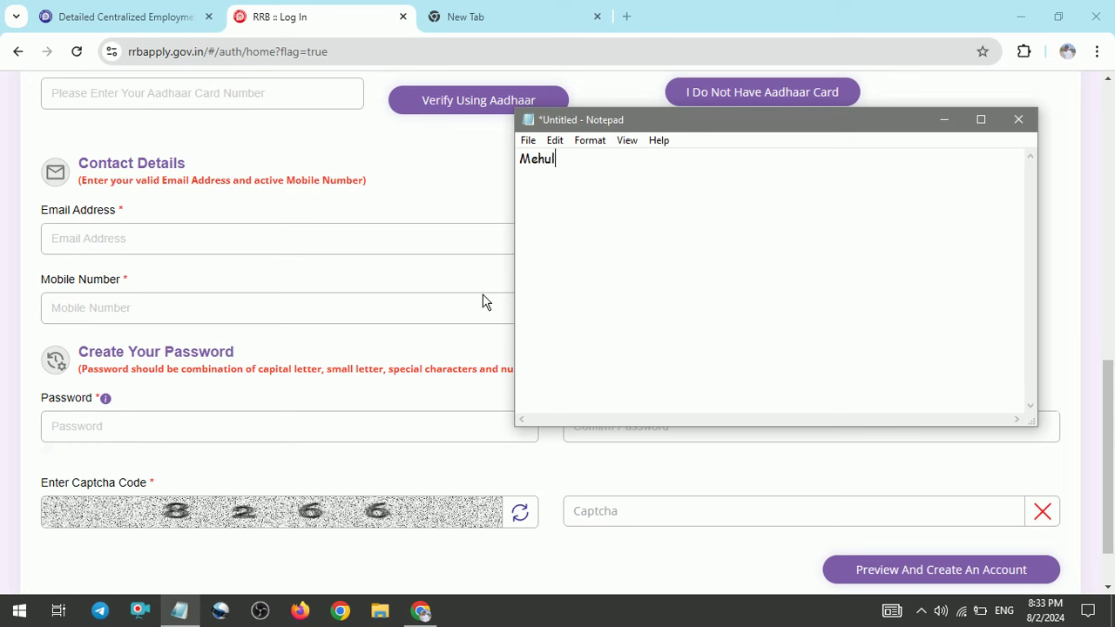
{"action": "key", "text": "Return"}
{"action": "key", "text": "BackSpace"}
{"action": "key", "text": "BackSpace"}
{"action": "key", "text": "BackSpace"}
{"action": "key", "text": "BackSpace"}
{"action": "key", "text": "BackSpace"}
{"action": "key", "text": "BackSpace"}
{"action": "key", "text": "BackSpace"}
{"action": "key", "text": "BackSpace"}
{"action": "key", "text": "BackSpace"}
{"action": "key", "text": "BackSpace"}
{"action": "key", "text": "BackSpace"}
{"action": "key", "text": "BackSpace"}
{"action": "key", "text": "BackSpace"}
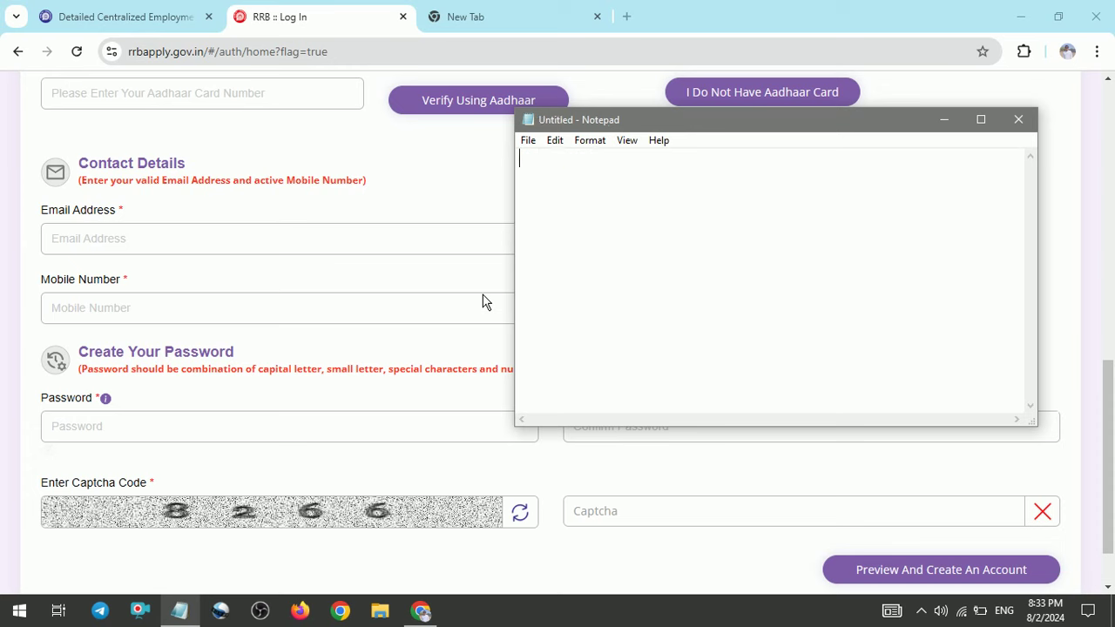
Close Notepad and scroll through the Candidate Dashboard's General Instructions
{"action": "left_click", "coordinate": [1018, 119]}
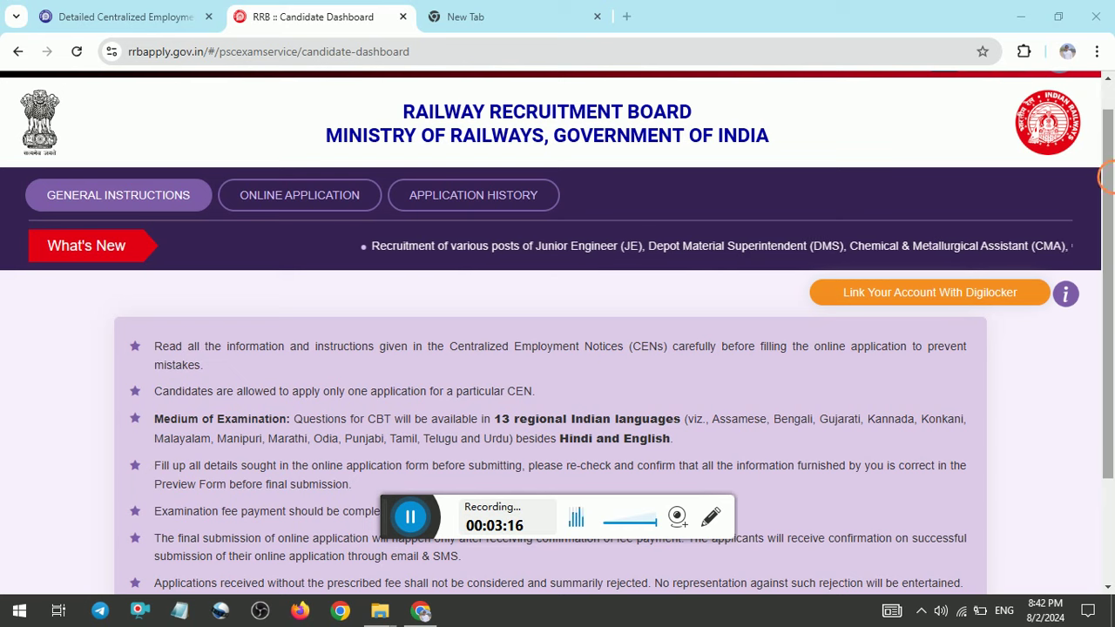
{"action": "scroll", "coordinate": [530, 342], "scroll_direction": "down", "scroll_amount": 3}
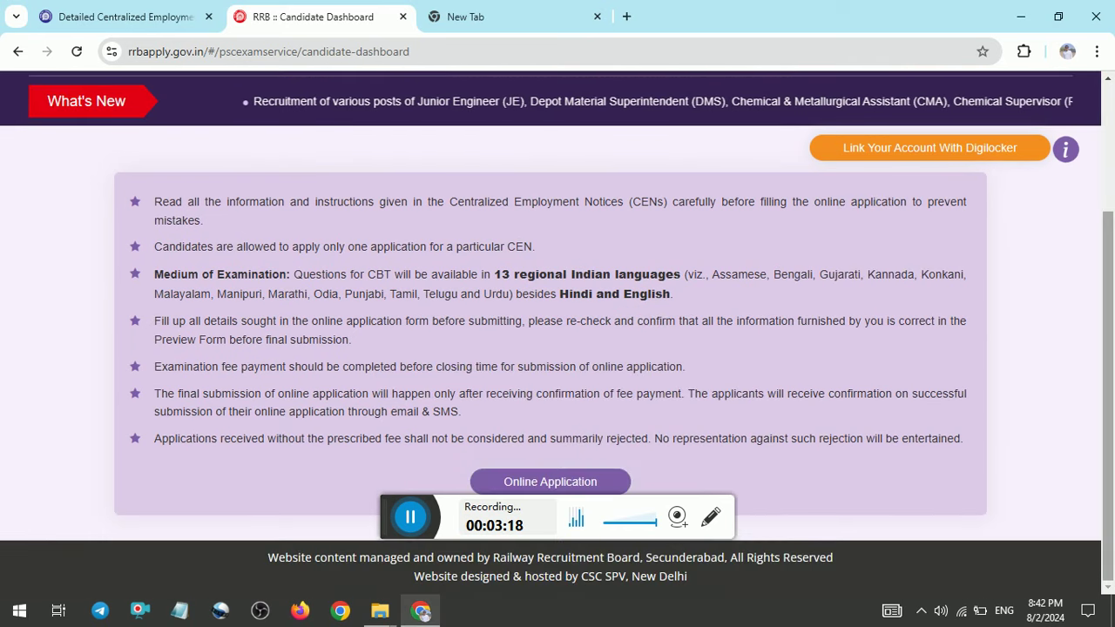
{"action": "scroll", "coordinate": [557, 333], "scroll_direction": "up", "scroll_amount": 1}
{"action": "scroll", "coordinate": [557, 334], "scroll_direction": "up", "scroll_amount": 3}
{"action": "scroll", "coordinate": [558, 334], "scroll_direction": "down", "scroll_amount": 4}
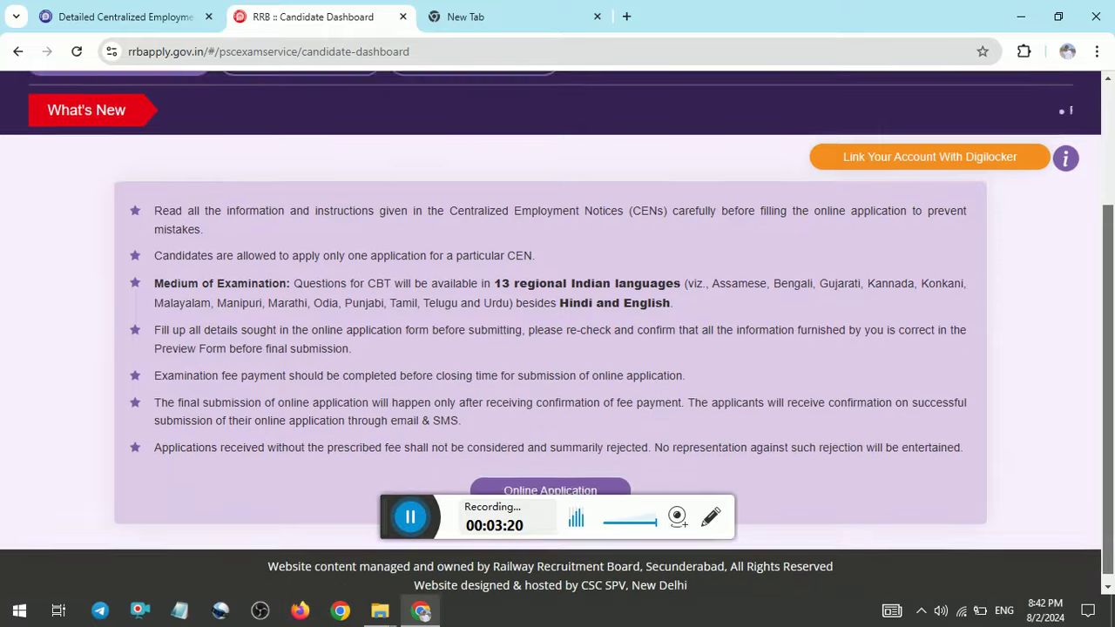
Start the online application, pick RRB Ahmedabad, declare non-debarment, and proceed to Personal Details
{"action": "left_click", "coordinate": [580, 481]}
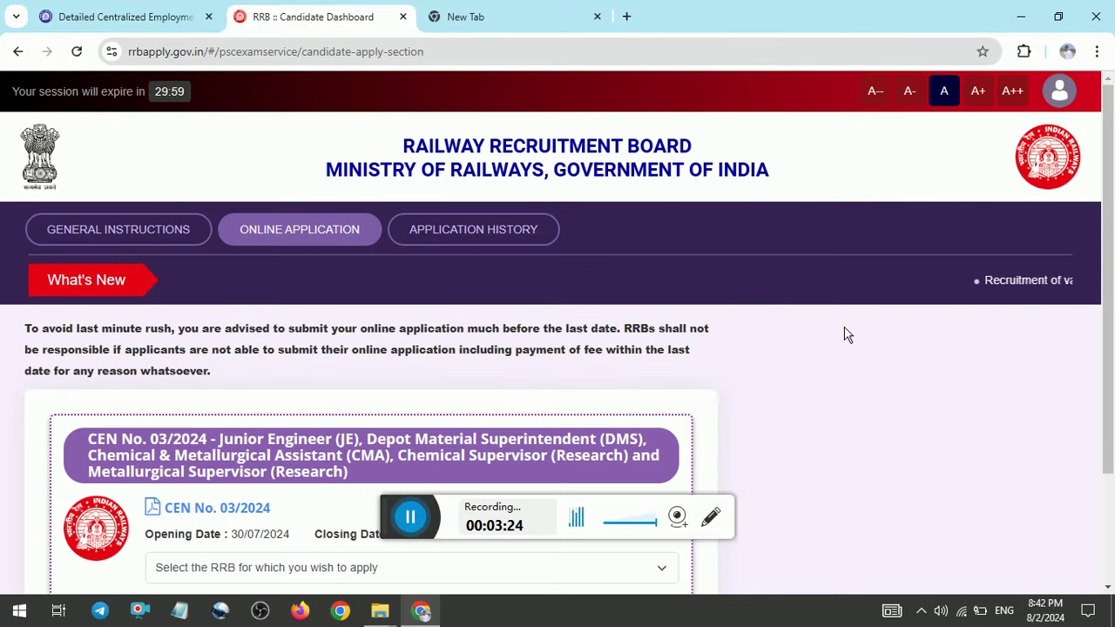
{"action": "scroll", "coordinate": [1049, 317], "scroll_direction": "down", "scroll_amount": 3}
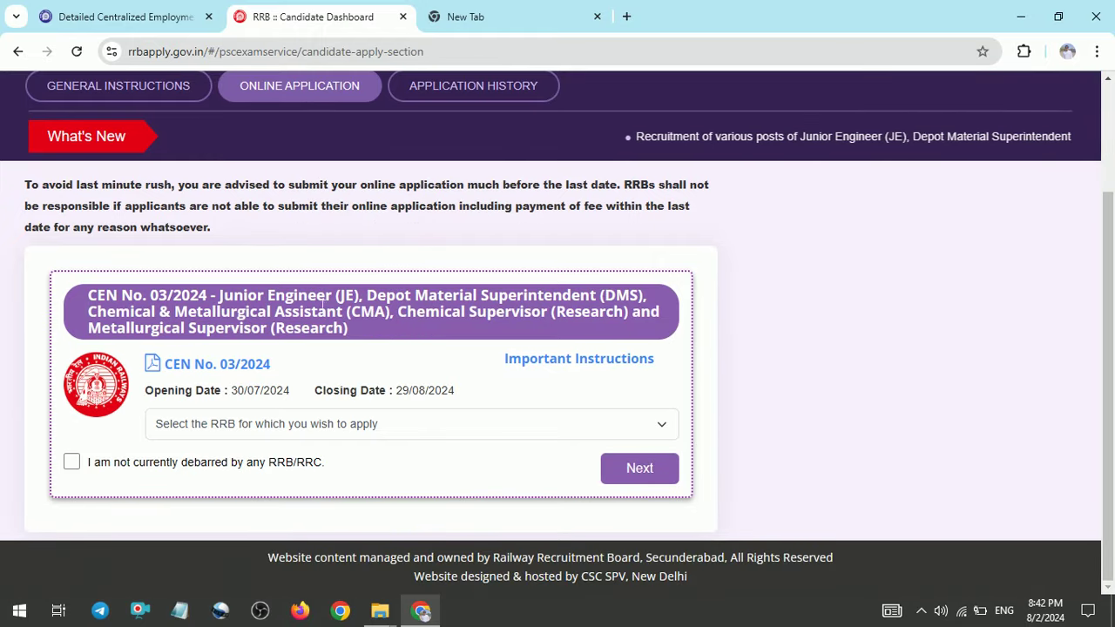
{"action": "left_click", "coordinate": [311, 430]}
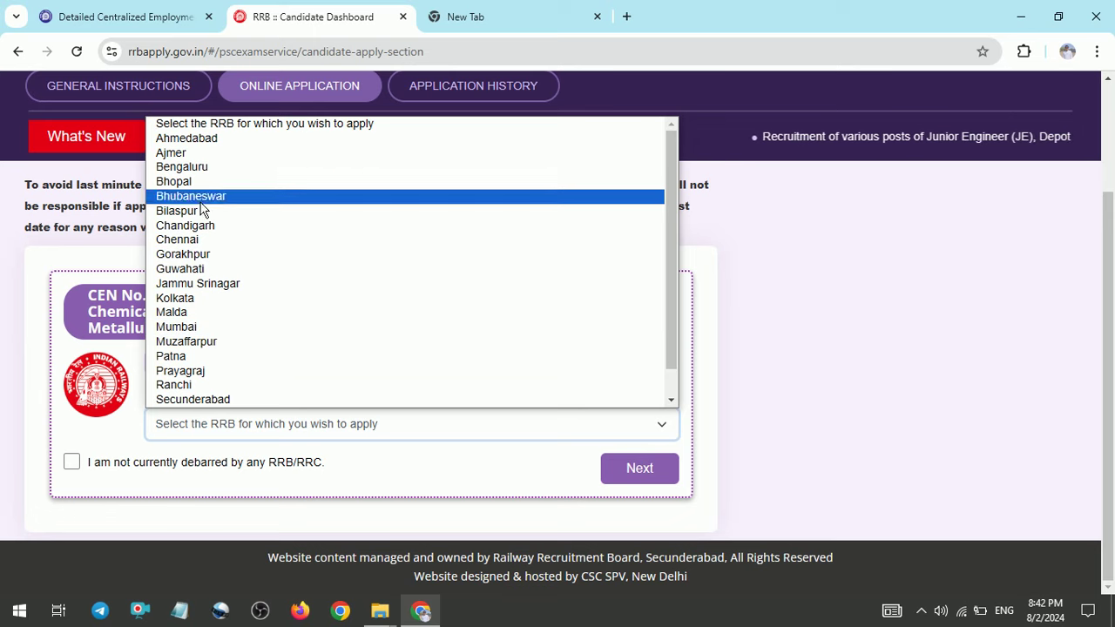
{"action": "left_click", "coordinate": [213, 139]}
{"action": "left_click", "coordinate": [73, 464]}
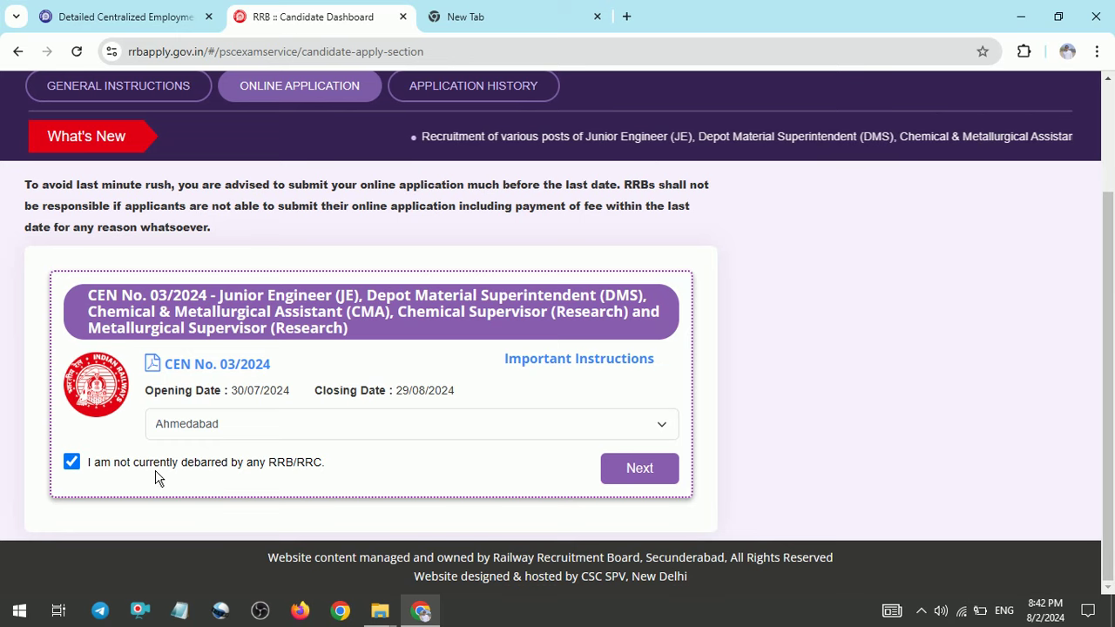
{"action": "left_click", "coordinate": [627, 473]}
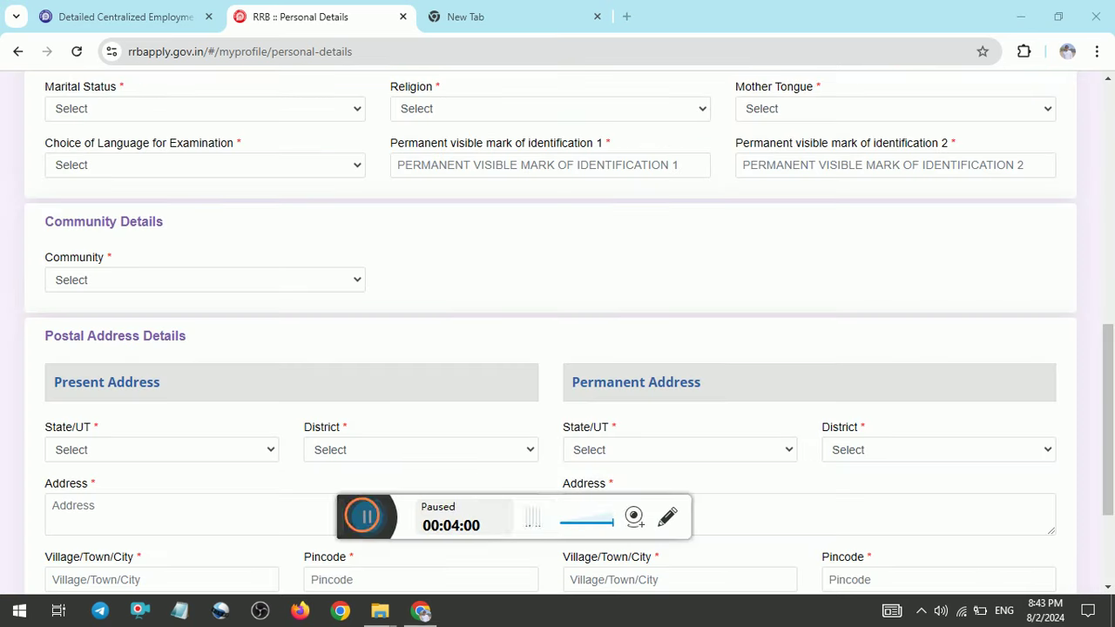
Set Marital Status to Unmarried and Religion to Hindu
{"action": "left_click", "coordinate": [364, 512]}
{"action": "left_click_drag", "start_coordinate": [387, 515], "coordinate": [784, 615]}
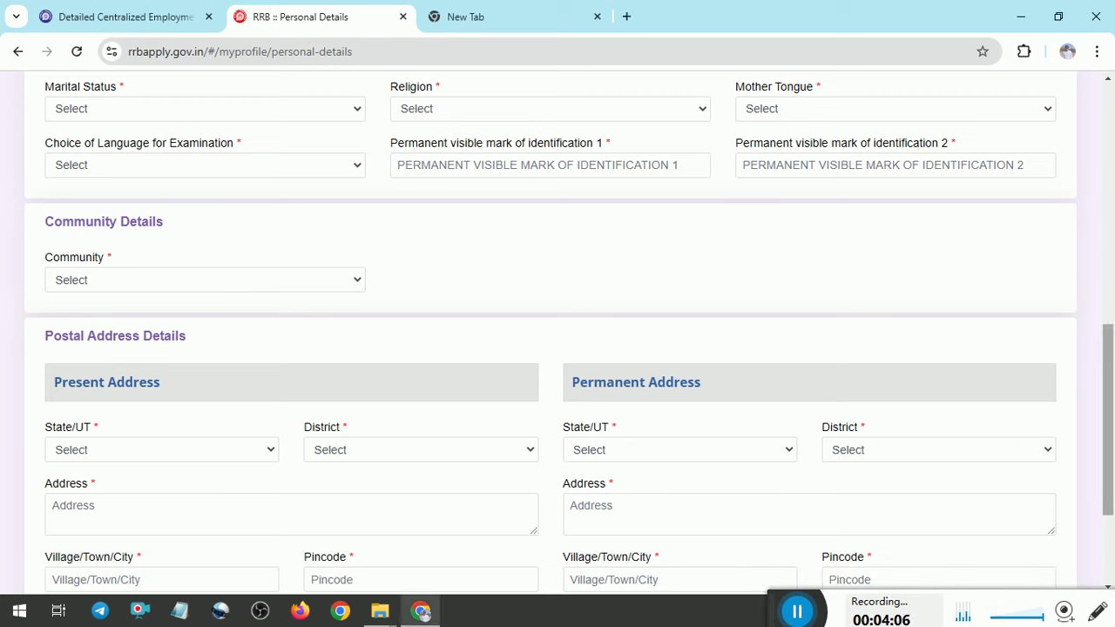
{"action": "left_click", "coordinate": [316, 117]}
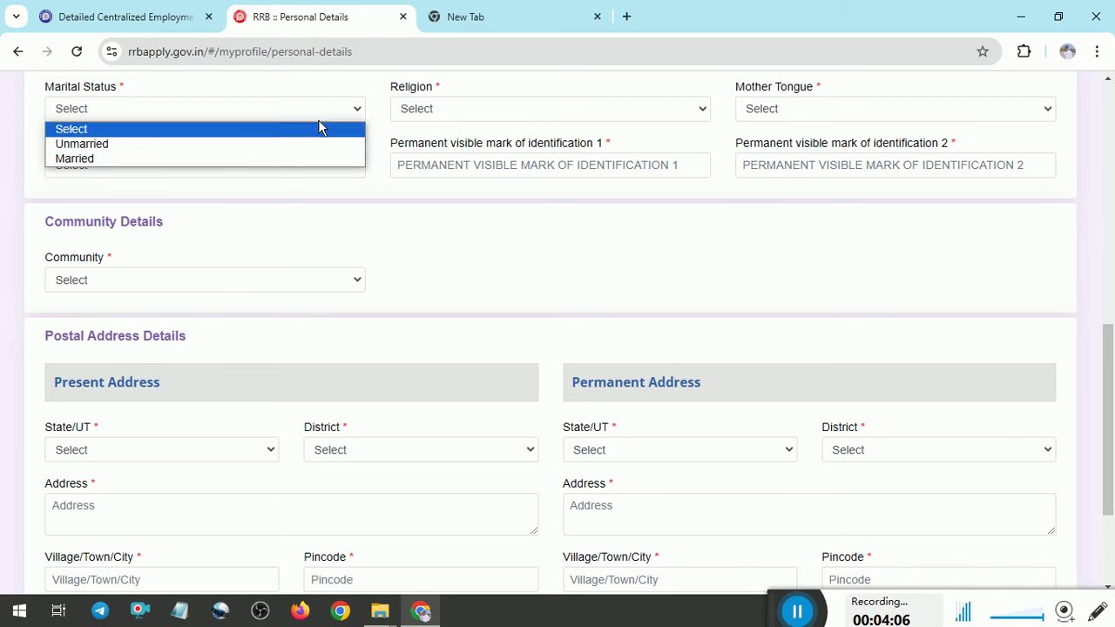
{"action": "left_click", "coordinate": [229, 161]}
{"action": "left_click", "coordinate": [265, 115]}
{"action": "left_click", "coordinate": [209, 143]}
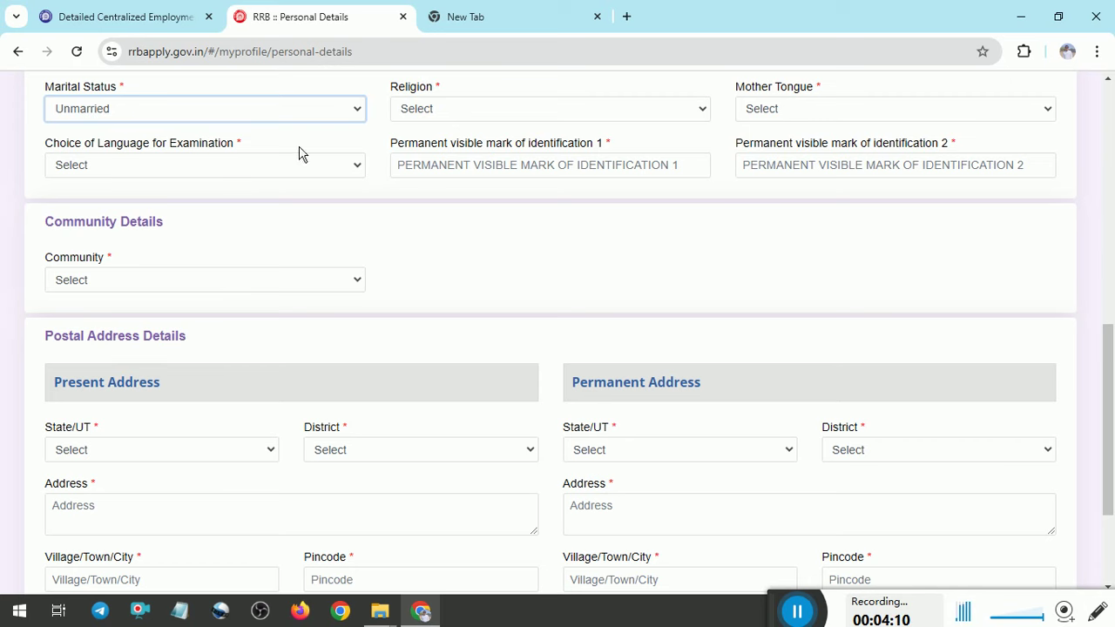
{"action": "left_click", "coordinate": [499, 114]}
{"action": "left_click", "coordinate": [453, 142]}
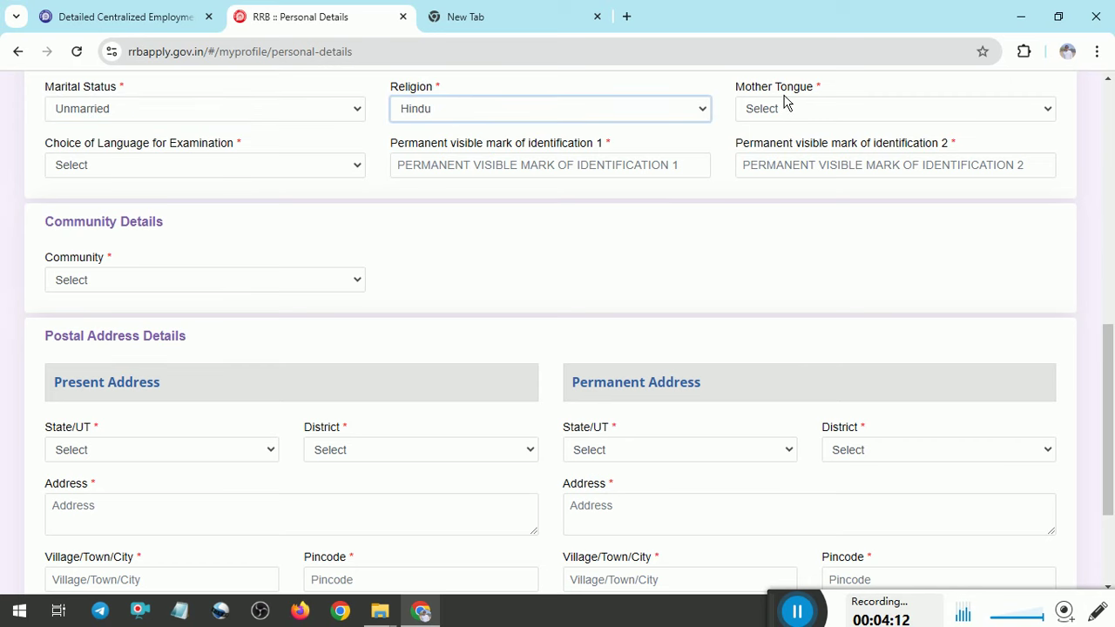
Set both Mother Tongue and Choice of Language to Gujarati
{"action": "left_click", "coordinate": [778, 111]}
{"action": "left_click", "coordinate": [771, 172]}
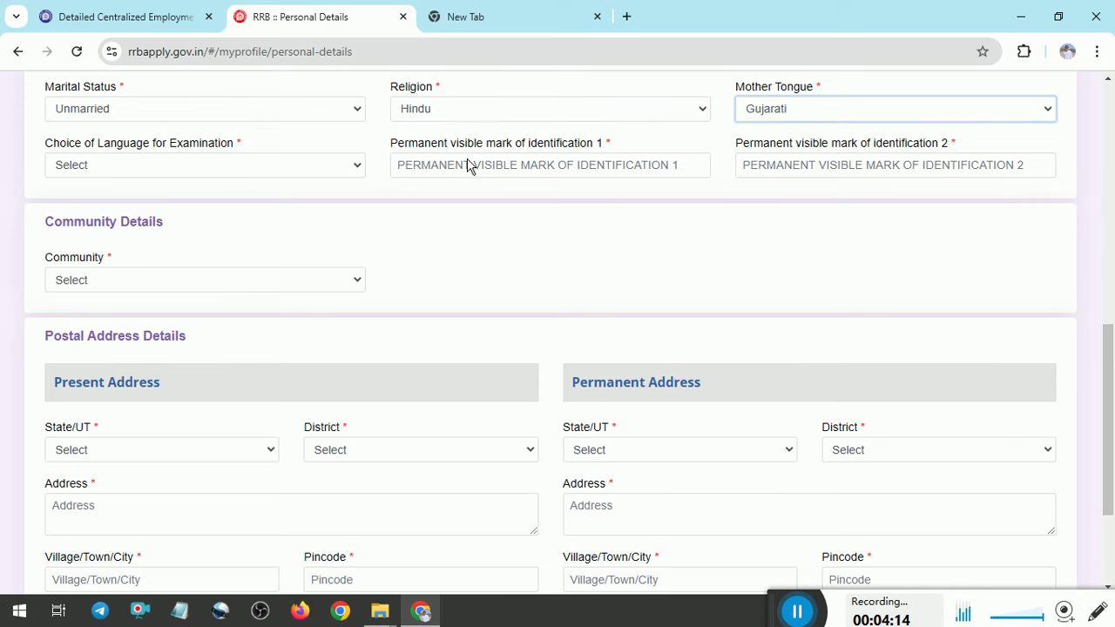
{"action": "left_click", "coordinate": [256, 176]}
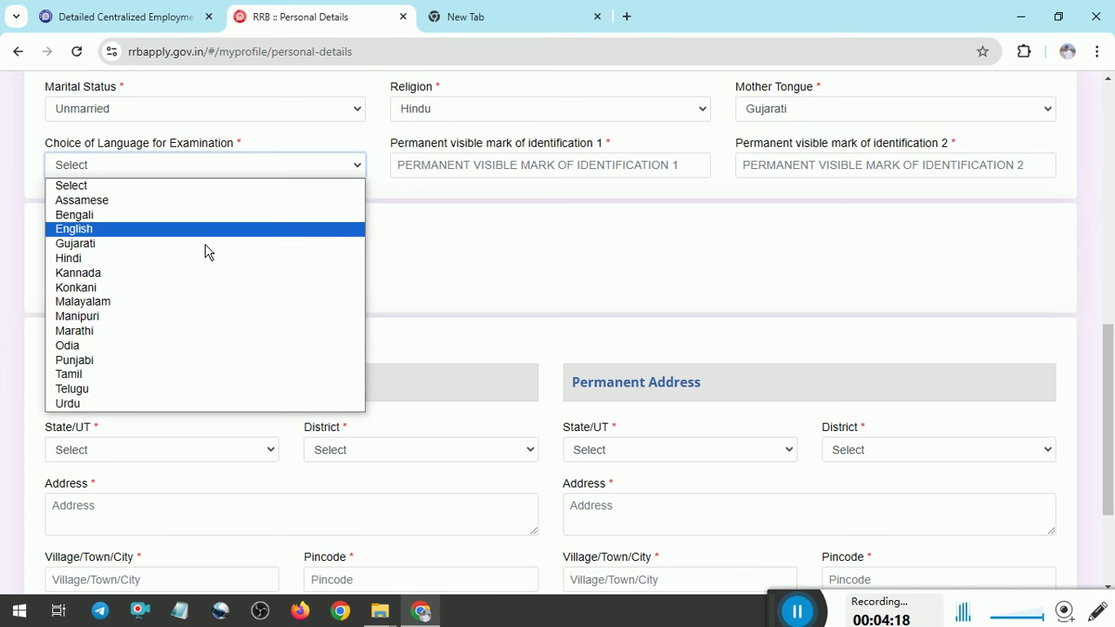
{"action": "left_click", "coordinate": [174, 254]}
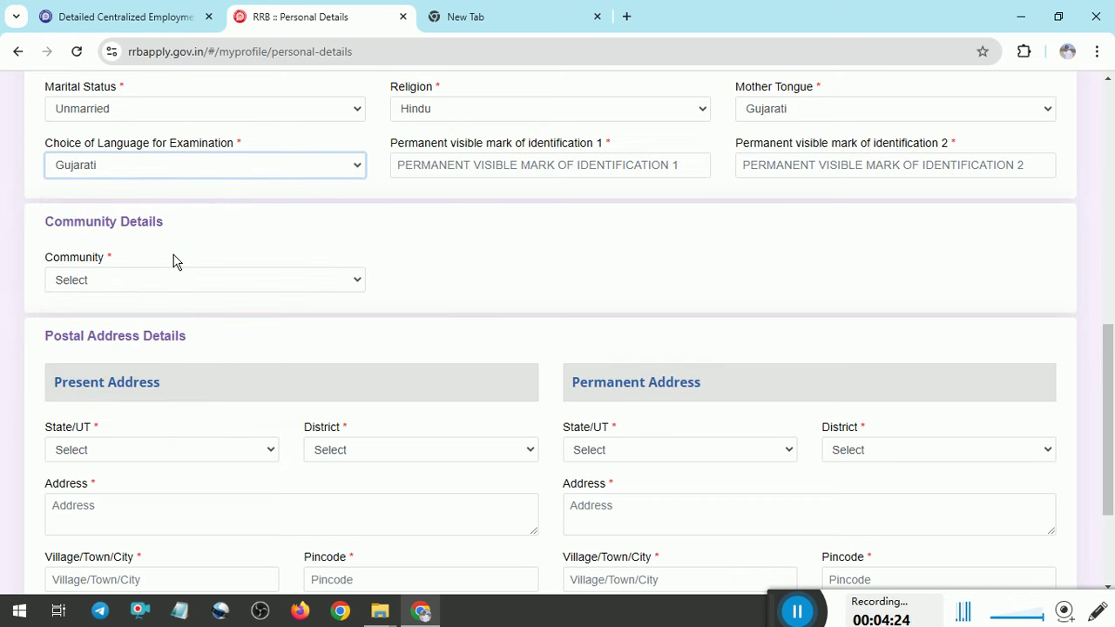
{"action": "left_click", "coordinate": [244, 178]}
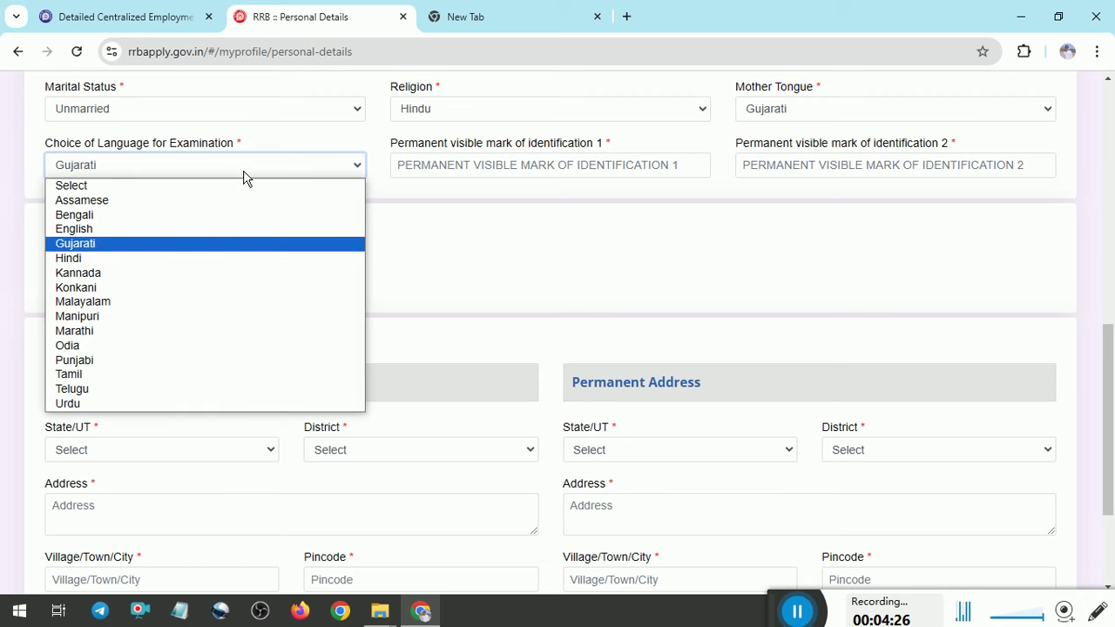
{"action": "left_click", "coordinate": [164, 245]}
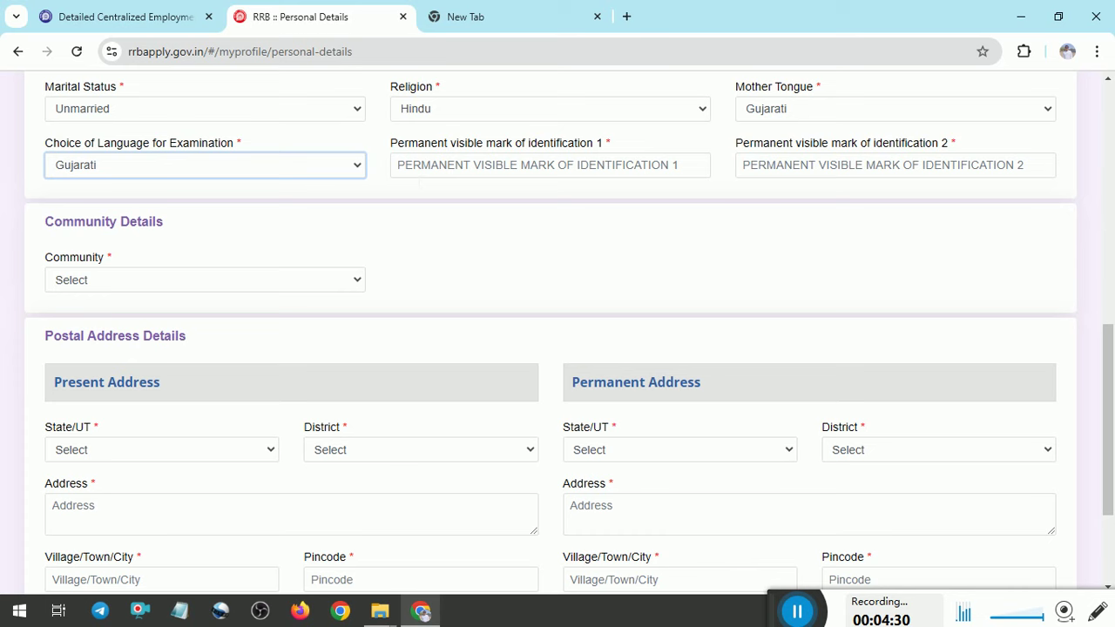
{"action": "left_click", "coordinate": [398, 165]}
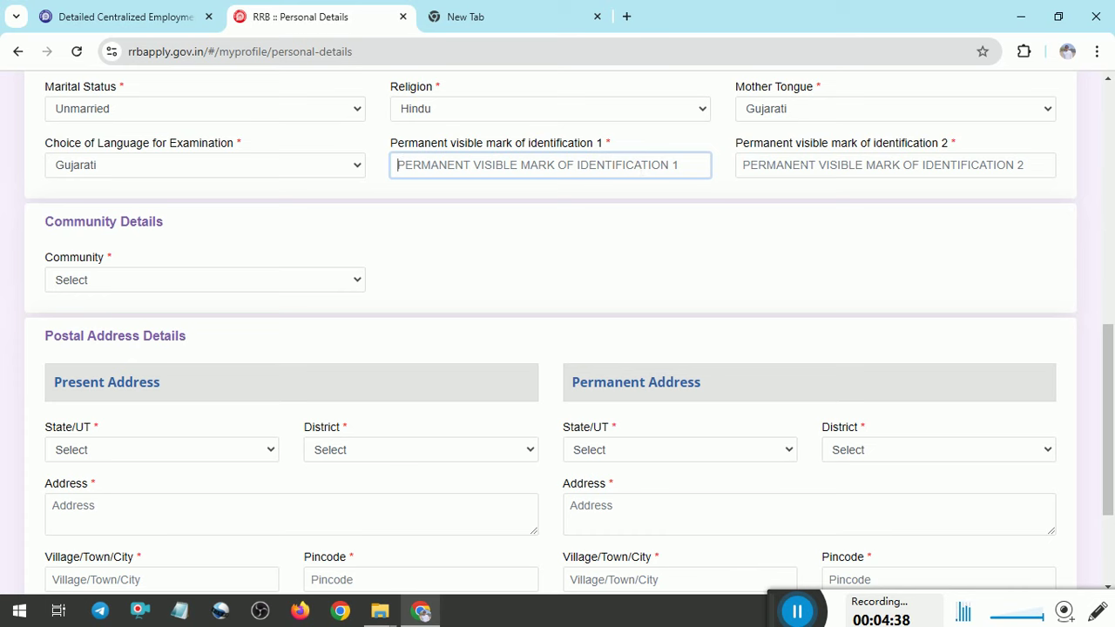
Set Community to OBC and acknowledge the reservation eligibility notice
{"action": "left_click", "coordinate": [353, 280]}
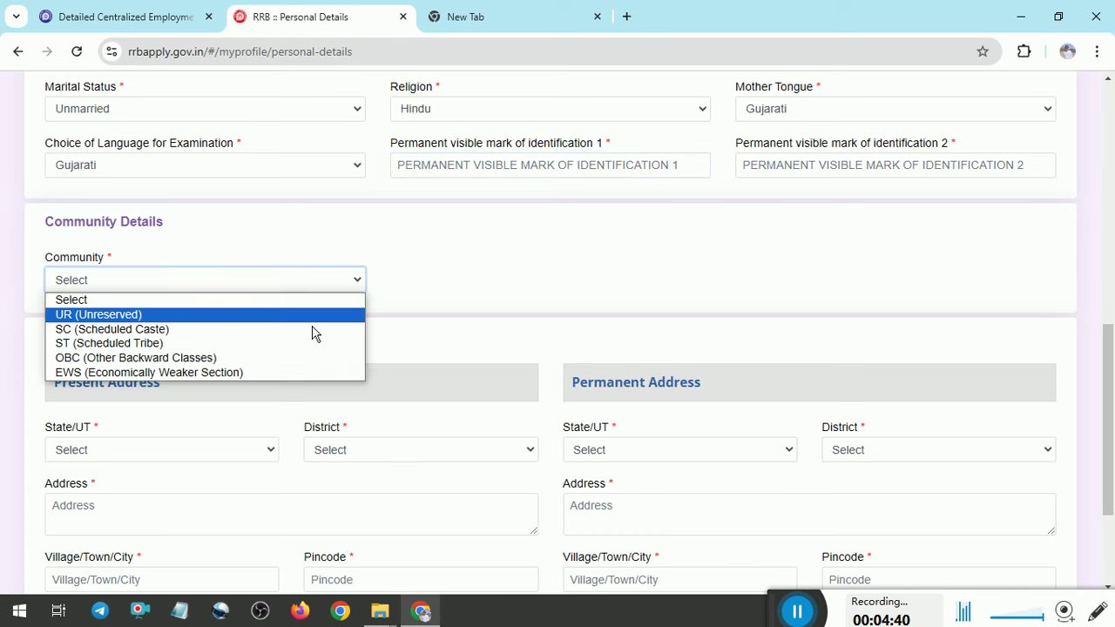
{"action": "scroll", "coordinate": [522, 261], "scroll_direction": "down", "scroll_amount": 2}
{"action": "scroll", "coordinate": [314, 196], "scroll_direction": "up", "scroll_amount": 1}
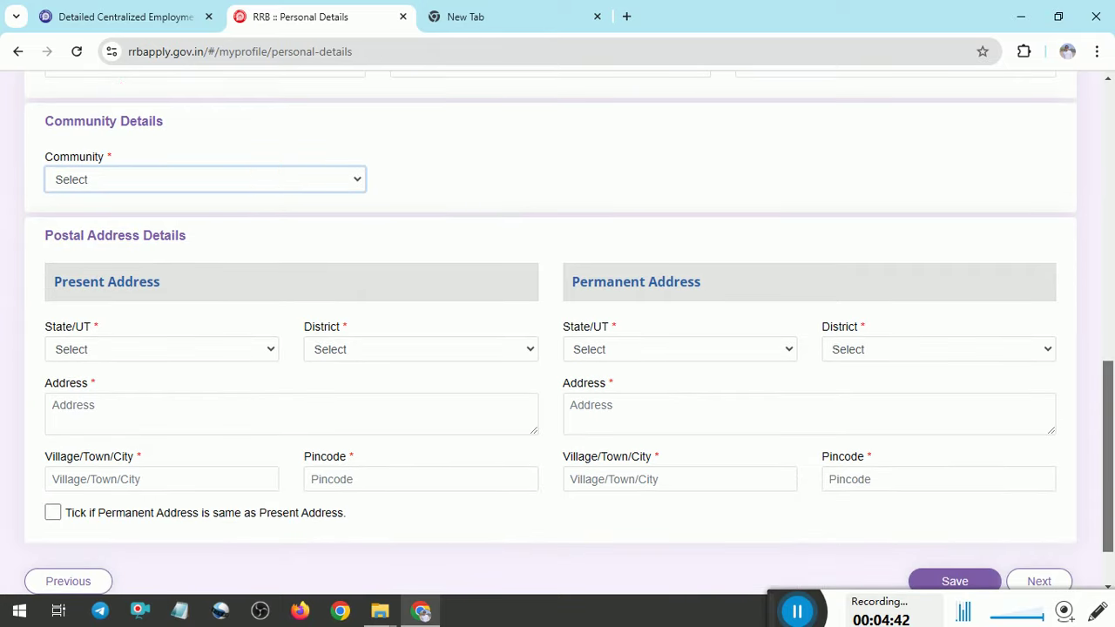
{"action": "left_click", "coordinate": [275, 187]}
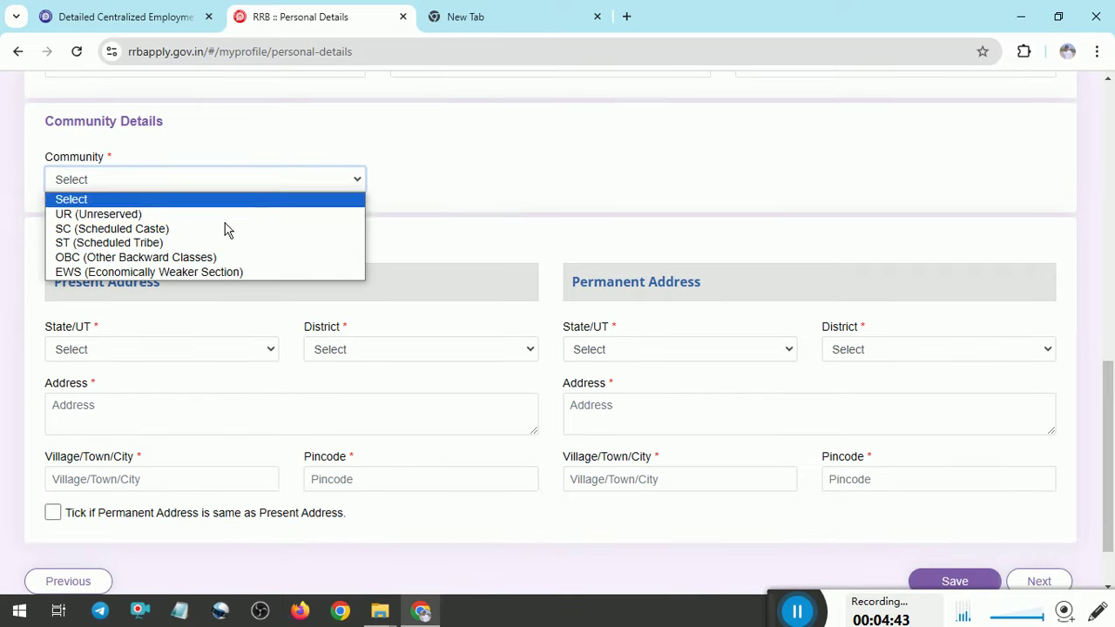
{"action": "left_click", "coordinate": [200, 265]}
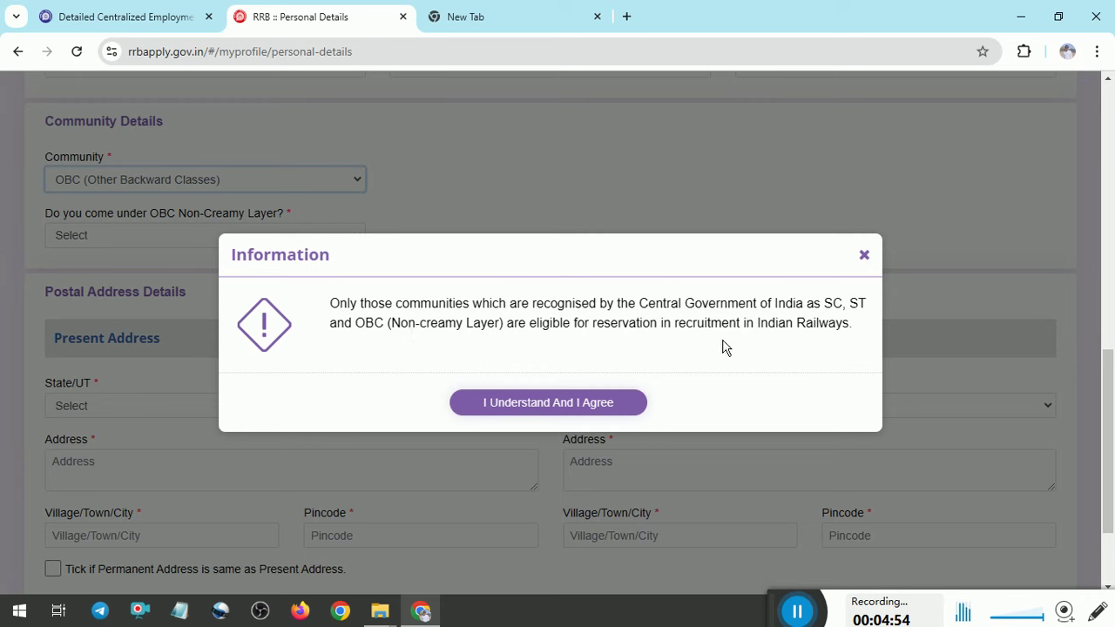
{"action": "left_click", "coordinate": [548, 403]}
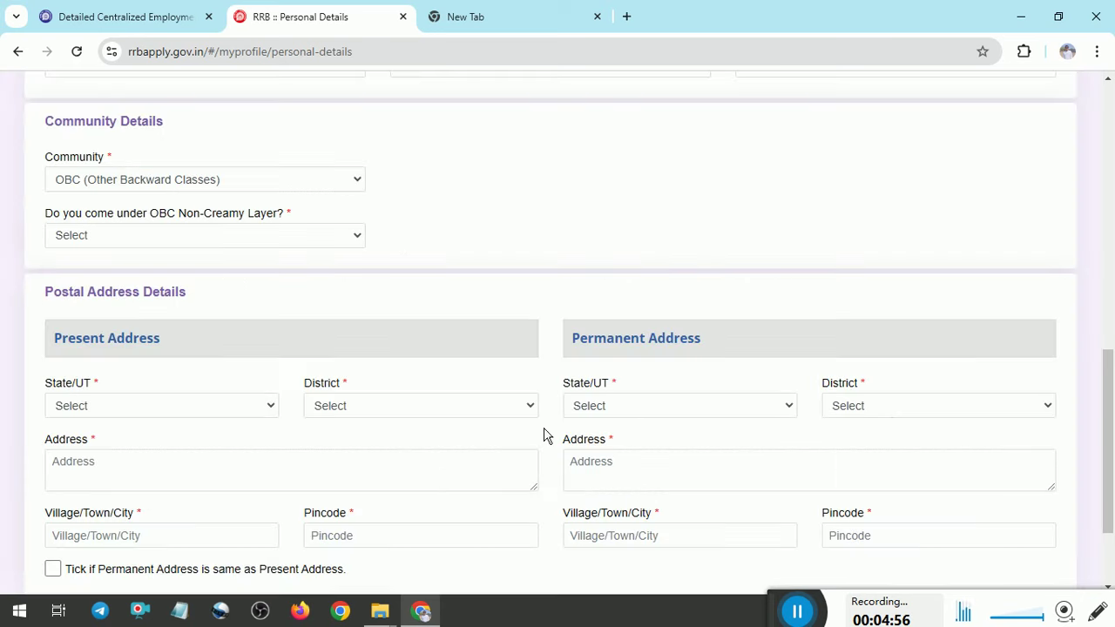
Answer Yes to OBC Non-Creamy Layer, accept the certificate notice, and browse the issuing authorities
{"action": "left_click", "coordinate": [225, 237]}
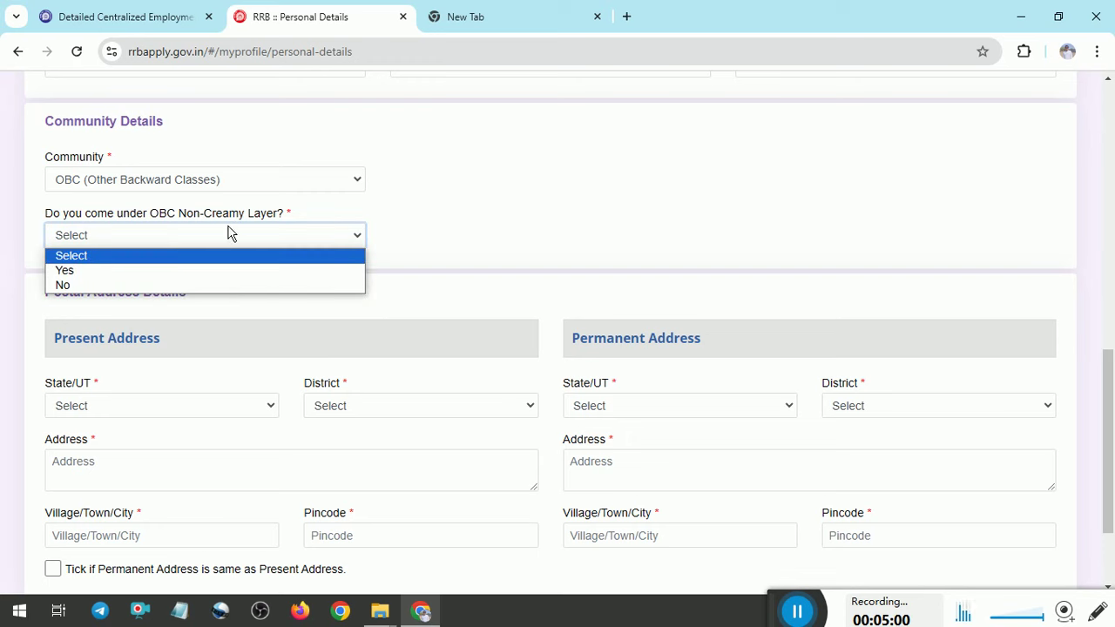
{"action": "left_click", "coordinate": [148, 273]}
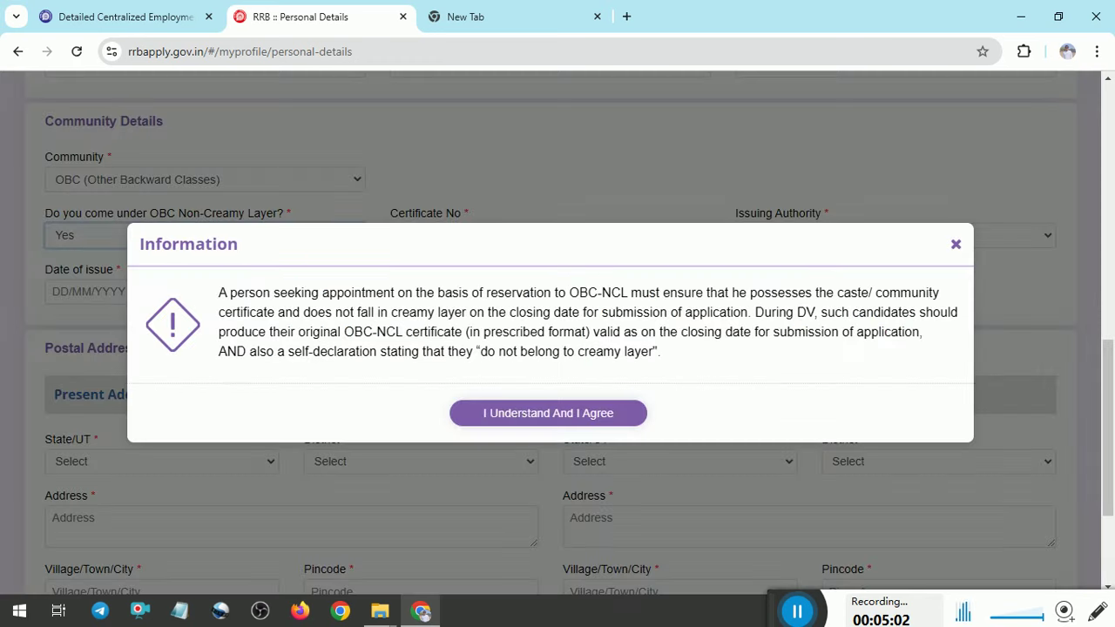
{"action": "left_click", "coordinate": [523, 419]}
{"action": "left_click", "coordinate": [485, 247]}
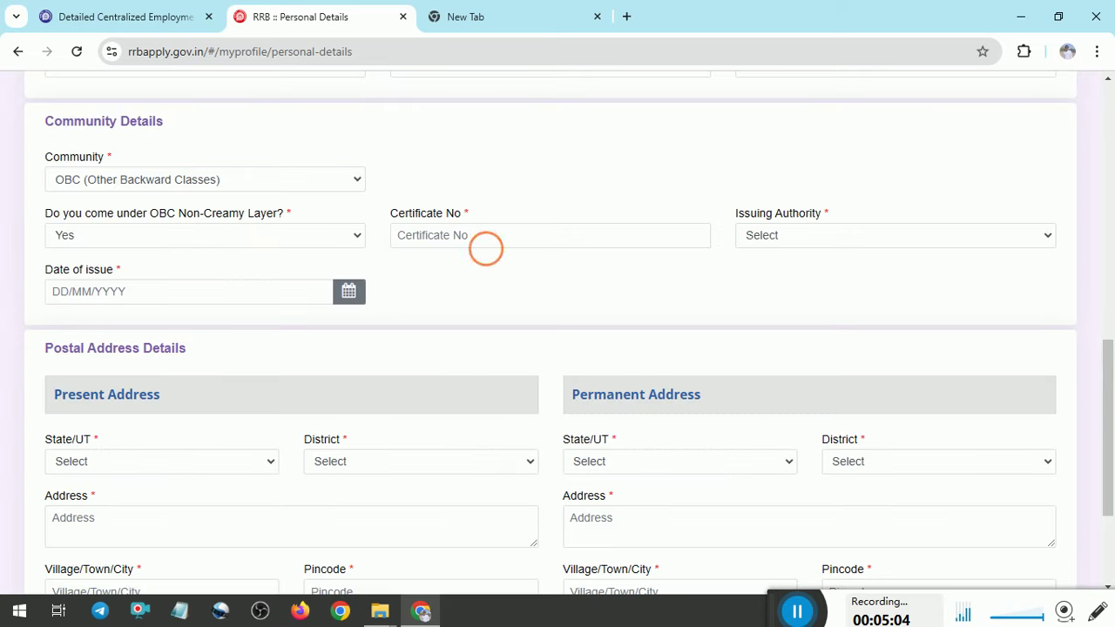
{"action": "left_click", "coordinate": [816, 244]}
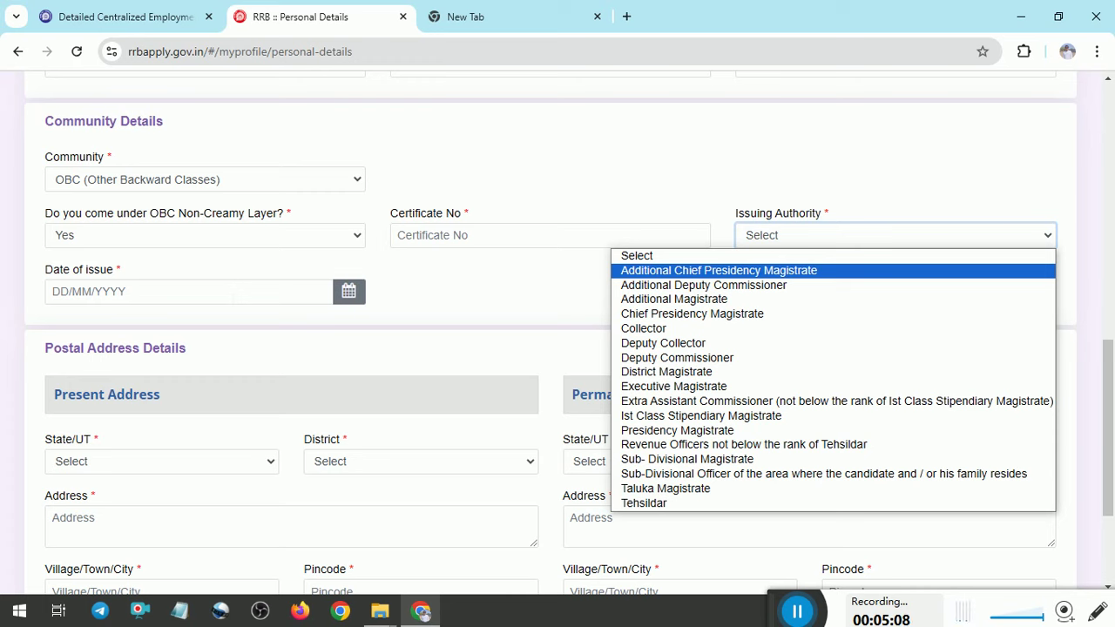
{"action": "left_click", "coordinate": [462, 291]}
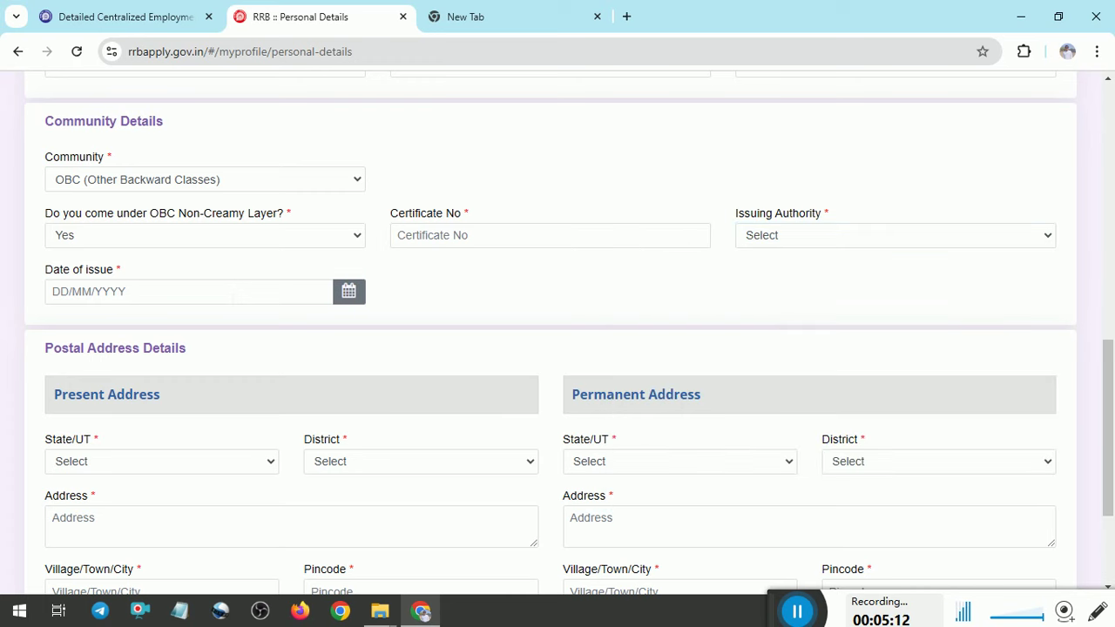
Switch the community from UR to SC (Scheduled Caste) and accept the SC information notice
{"action": "left_click", "coordinate": [234, 185]}
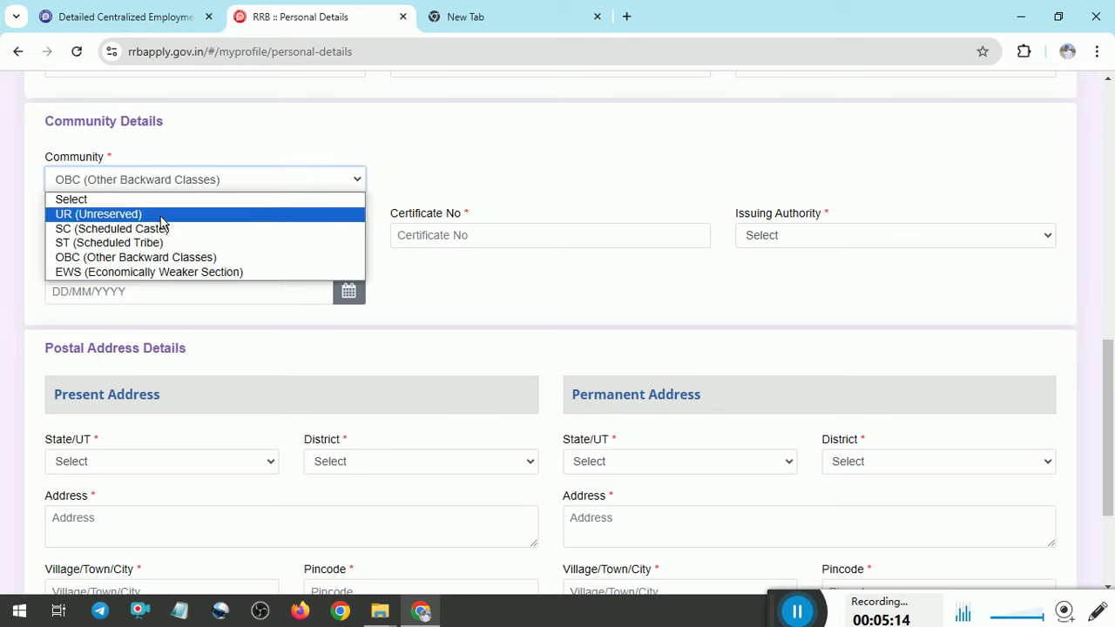
{"action": "left_click", "coordinate": [159, 215]}
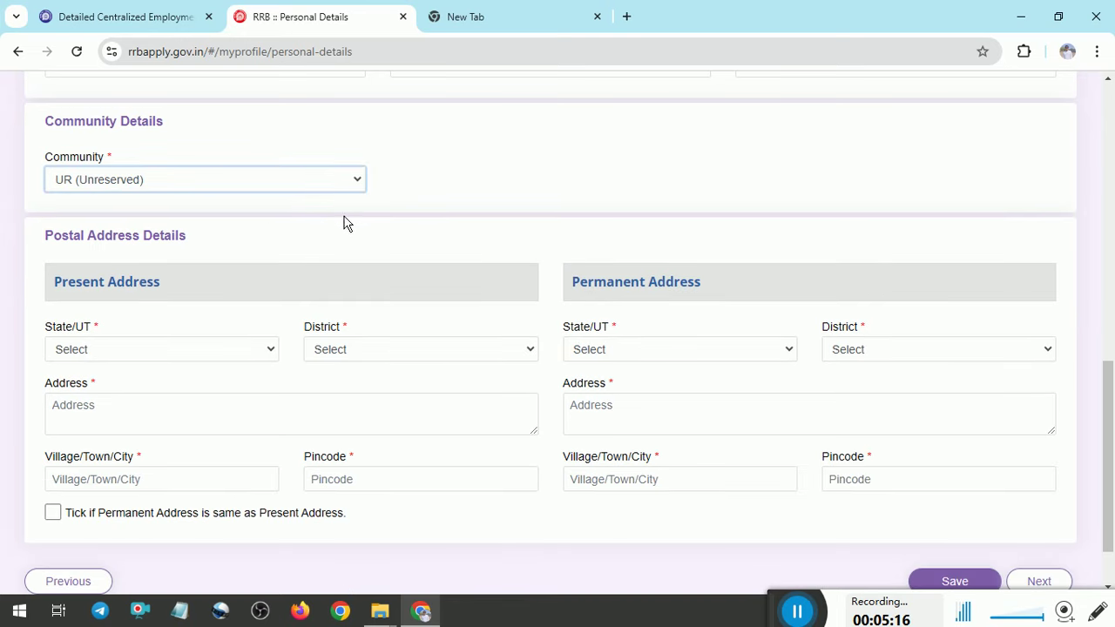
{"action": "left_click", "coordinate": [313, 183]}
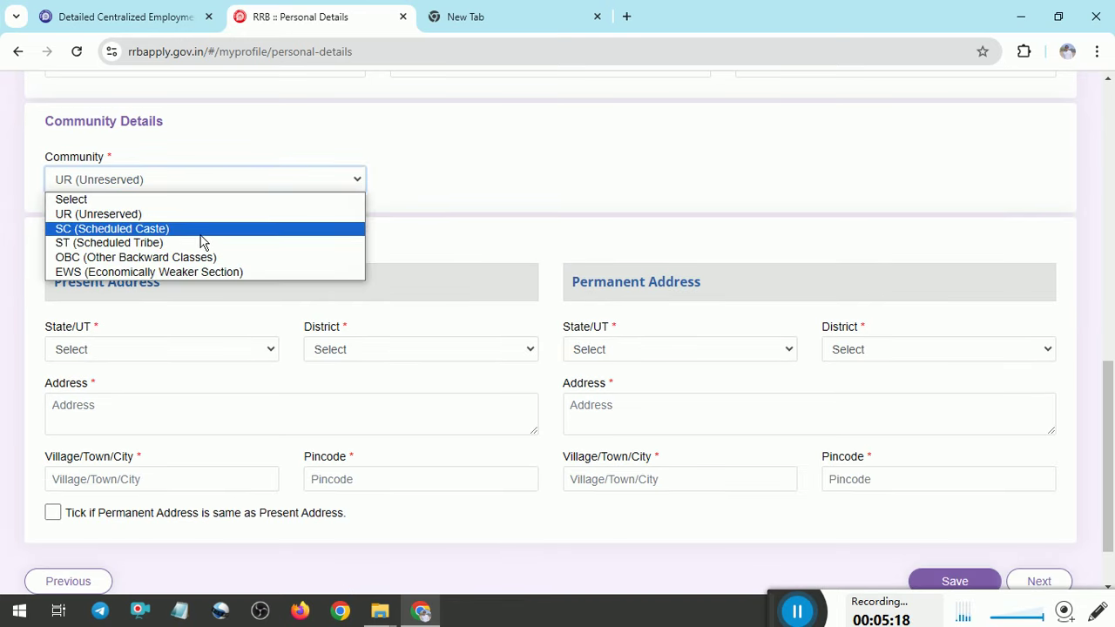
{"action": "left_click", "coordinate": [209, 227]}
{"action": "left_click", "coordinate": [522, 408]}
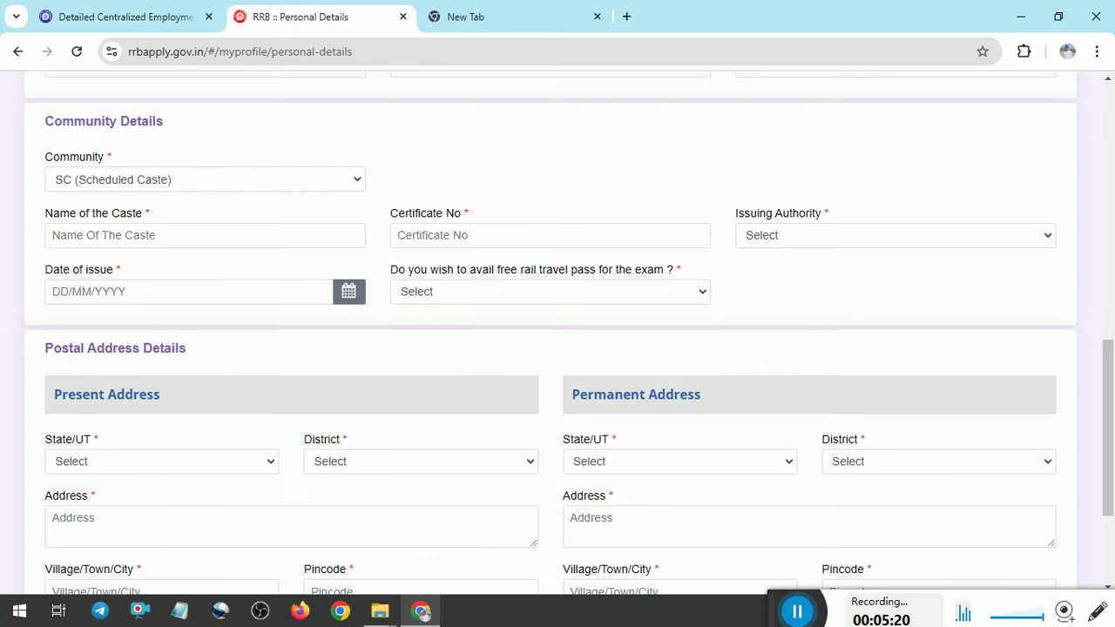
Inspect the new caste name, issuing authority and free rail travel pass fields without answering
{"action": "left_click", "coordinate": [236, 235]}
{"action": "left_click", "coordinate": [523, 220]}
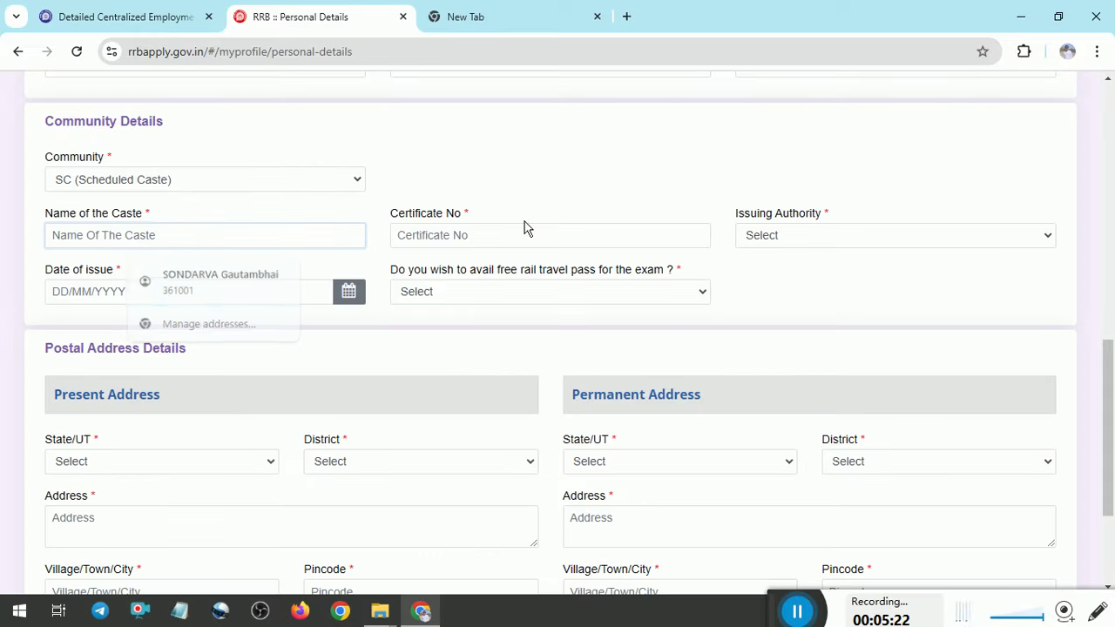
{"action": "left_click", "coordinate": [804, 244]}
{"action": "left_click", "coordinate": [795, 249]}
{"action": "left_click", "coordinate": [493, 292]}
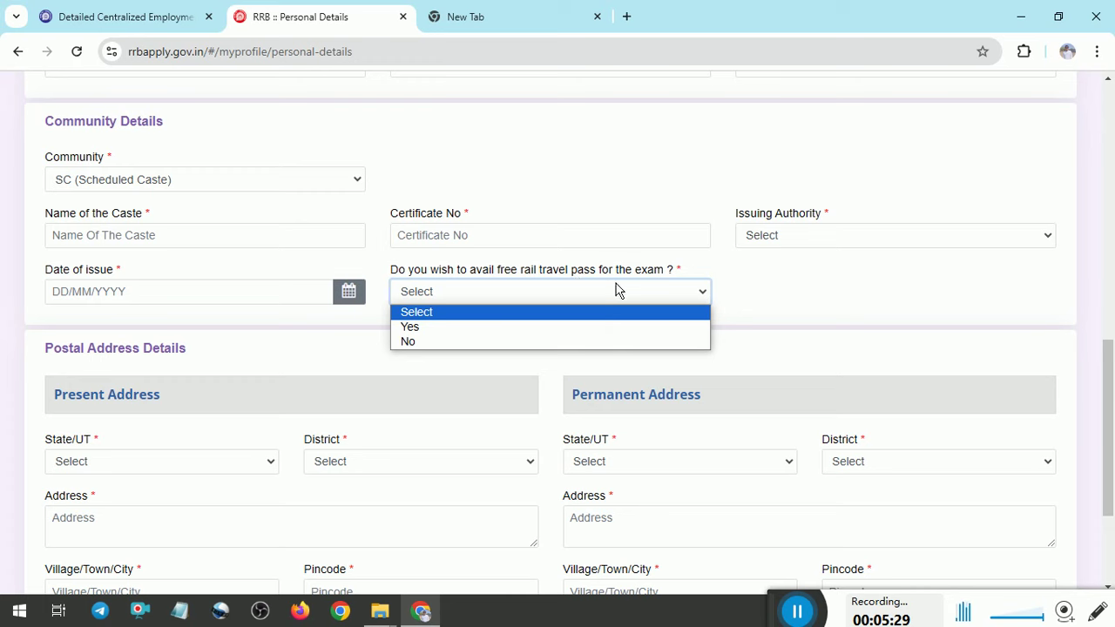
{"action": "left_click", "coordinate": [425, 377]}
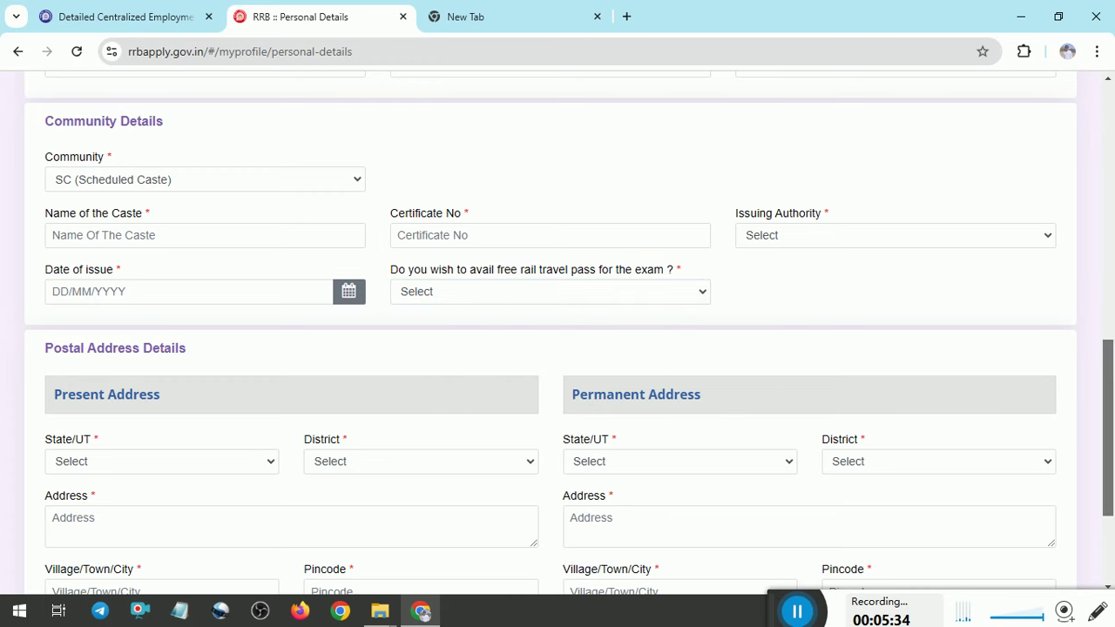
{"action": "scroll", "coordinate": [1108, 349], "scroll_direction": "down", "scroll_amount": 3}
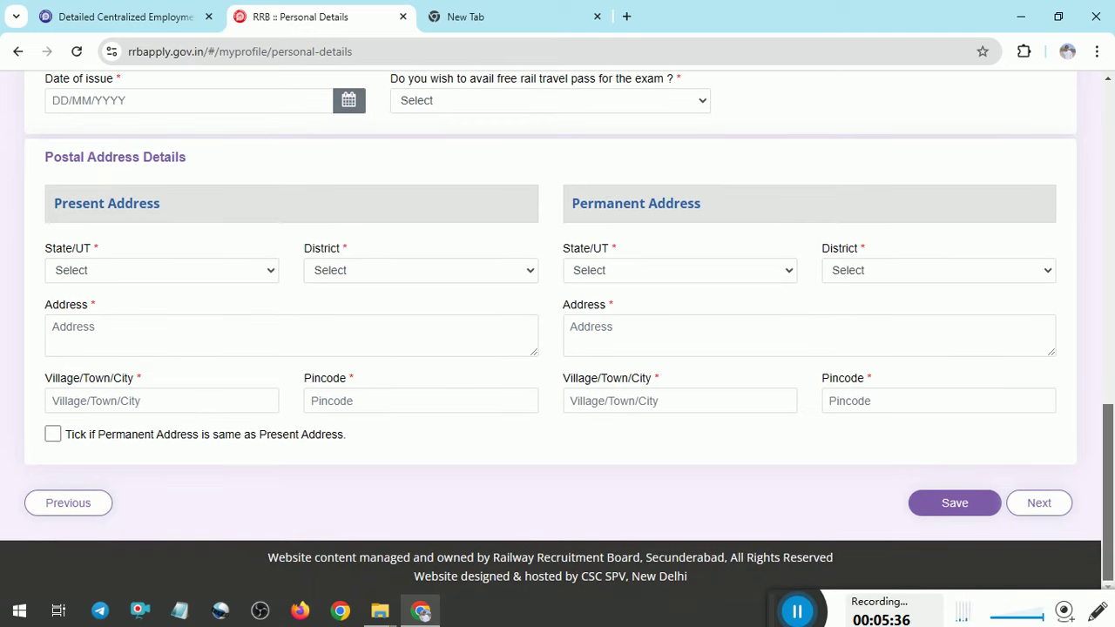
Set the present address state to GUJARAT and district to Jamnagar
{"action": "left_click", "coordinate": [175, 274]}
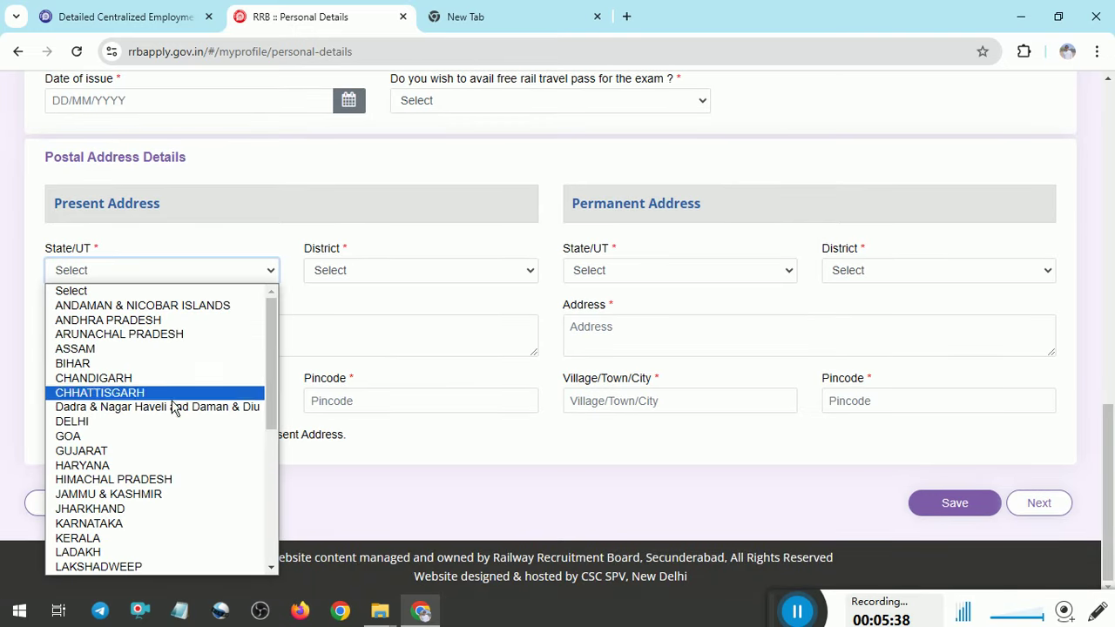
{"action": "left_click", "coordinate": [140, 450]}
{"action": "left_click", "coordinate": [412, 277]}
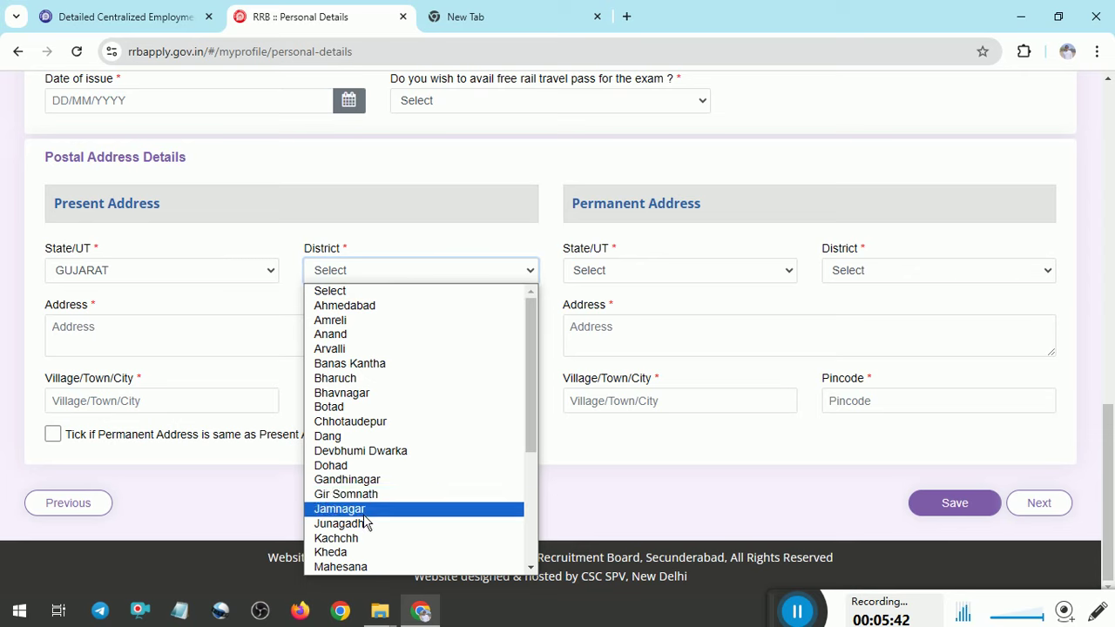
{"action": "left_click", "coordinate": [365, 512]}
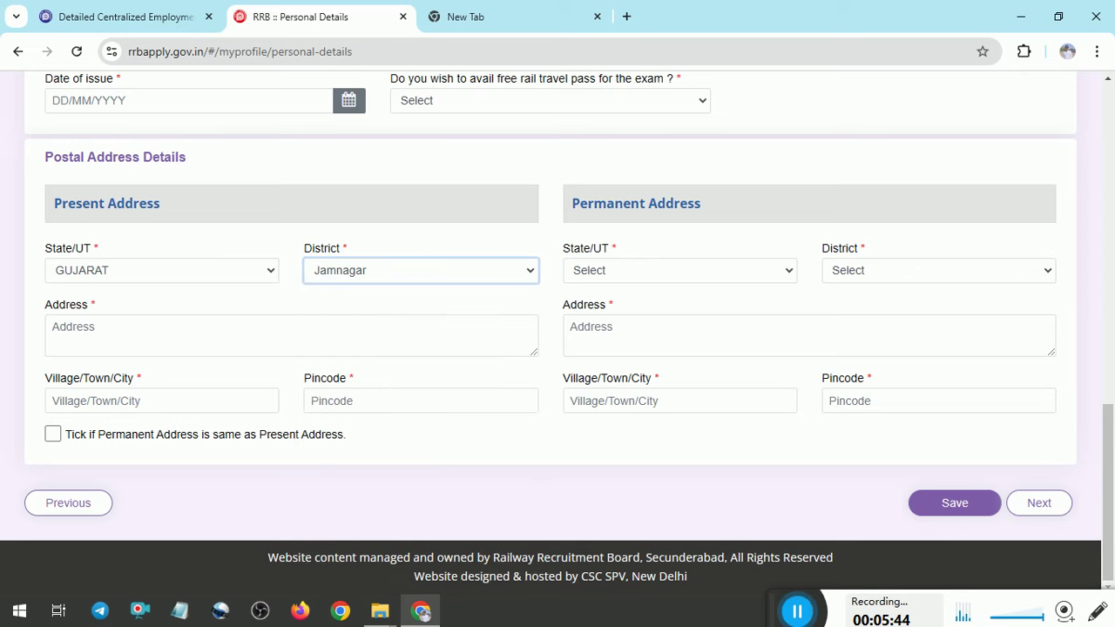
Save the Personal Details form
{"action": "scroll", "coordinate": [557, 331], "scroll_direction": "up", "scroll_amount": 2}
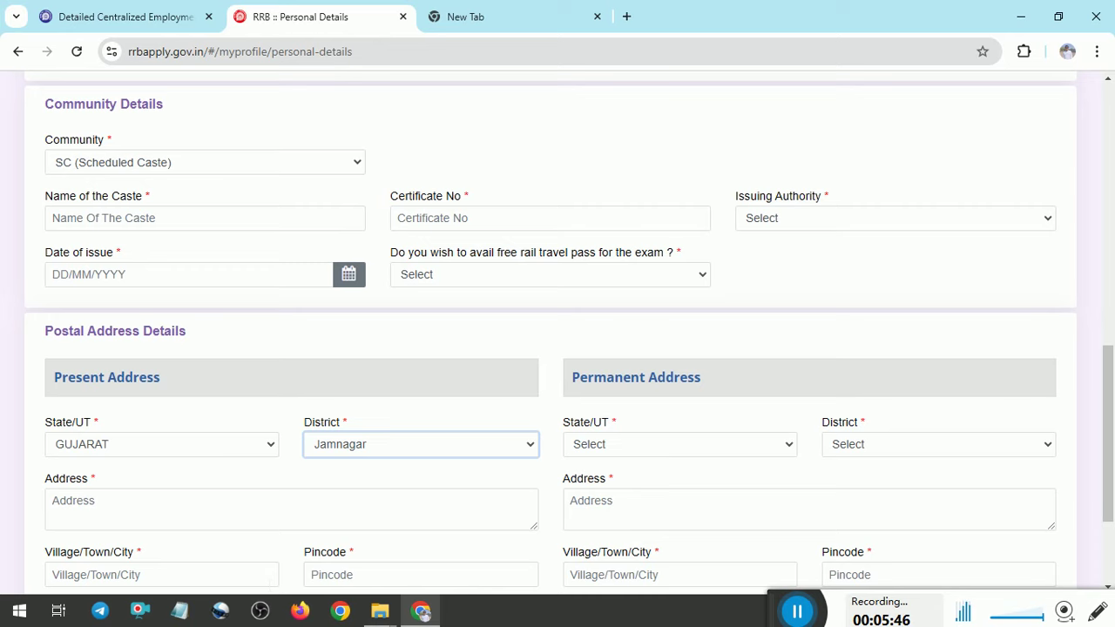
{"action": "scroll", "coordinate": [558, 348], "scroll_direction": "down", "scroll_amount": 2}
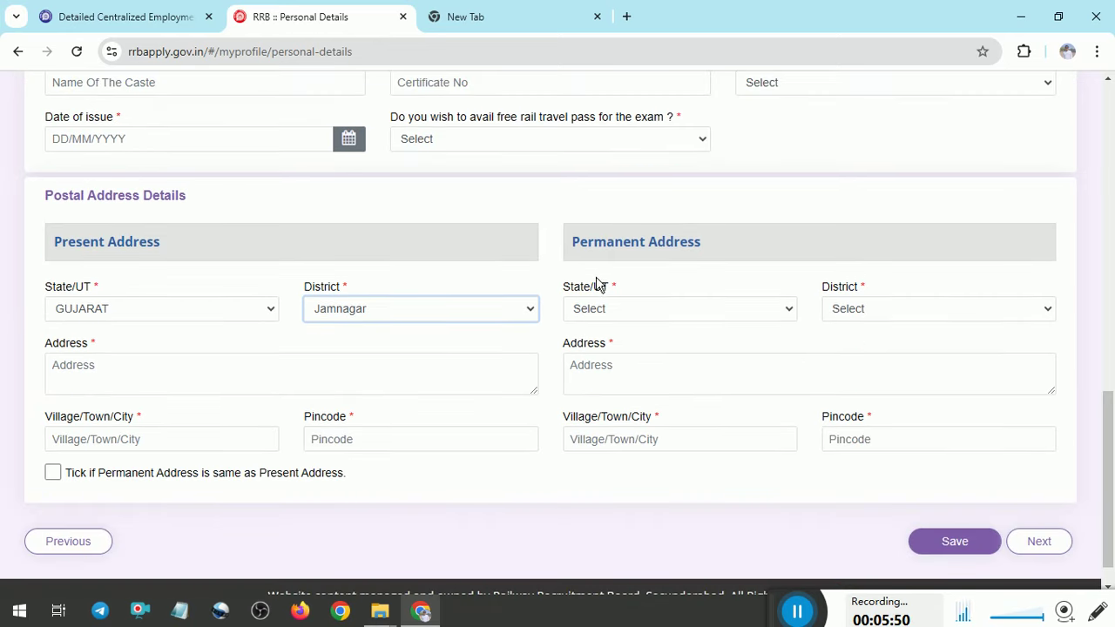
{"action": "left_click", "coordinate": [941, 542]}
Answer No to the Ex-Serviceman question on Other Details
{"action": "left_click_drag", "start_coordinate": [844, 623], "coordinate": [457, 528]}
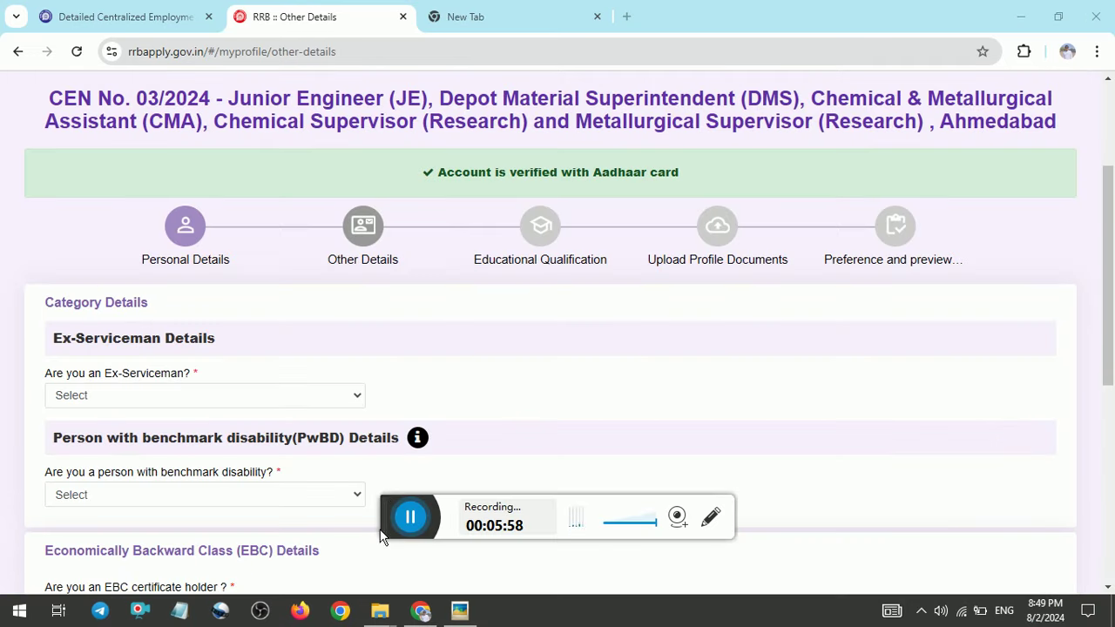
{"action": "left_click_drag", "start_coordinate": [393, 508], "coordinate": [835, 607]}
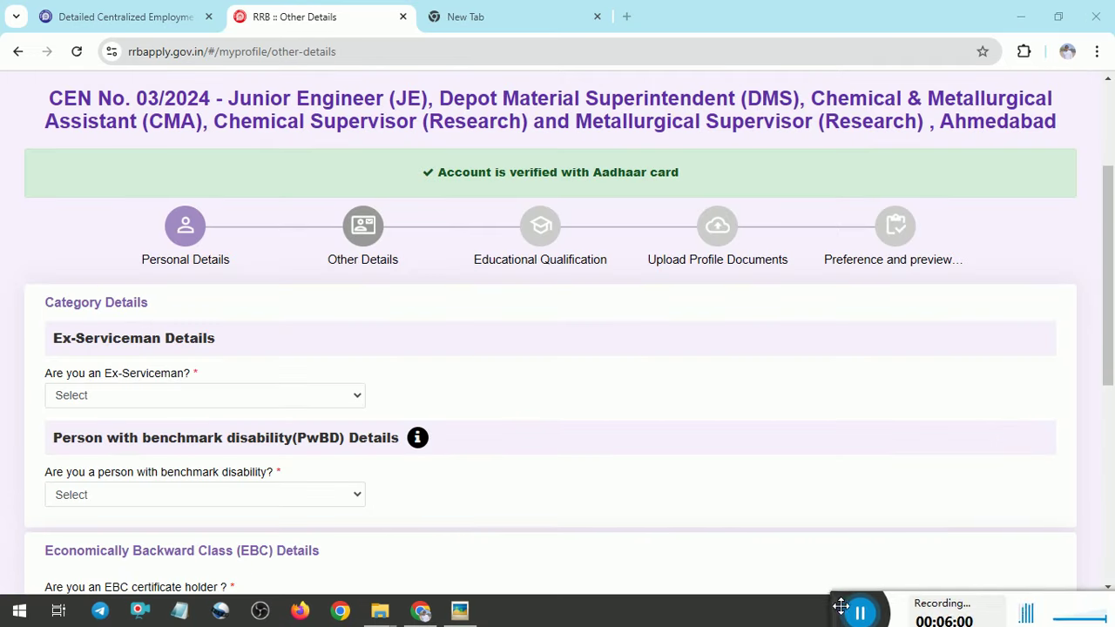
{"action": "scroll", "coordinate": [1108, 262], "scroll_direction": "down", "scroll_amount": 1}
{"action": "scroll", "coordinate": [1108, 262], "scroll_direction": "down", "scroll_amount": 1}
{"action": "scroll", "coordinate": [1108, 262], "scroll_direction": "up", "scroll_amount": 1}
{"action": "left_click", "coordinate": [262, 373]}
{"action": "left_click", "coordinate": [195, 424]}
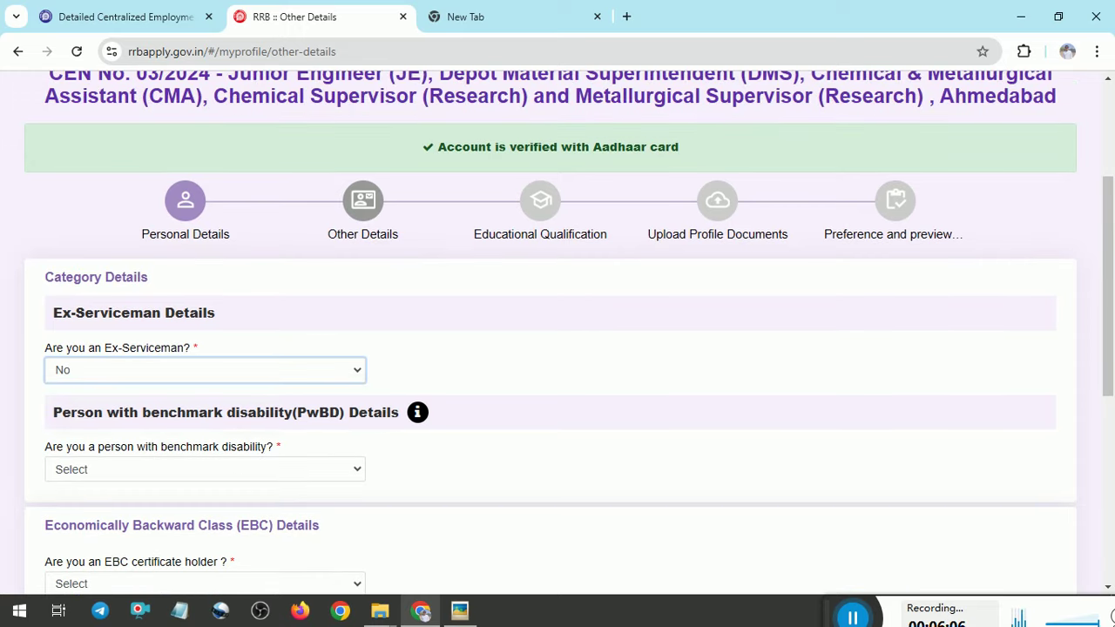
Set the benchmark disability (PwBD) answer to No, reverting a brief Yes
{"action": "left_click", "coordinate": [290, 470]}
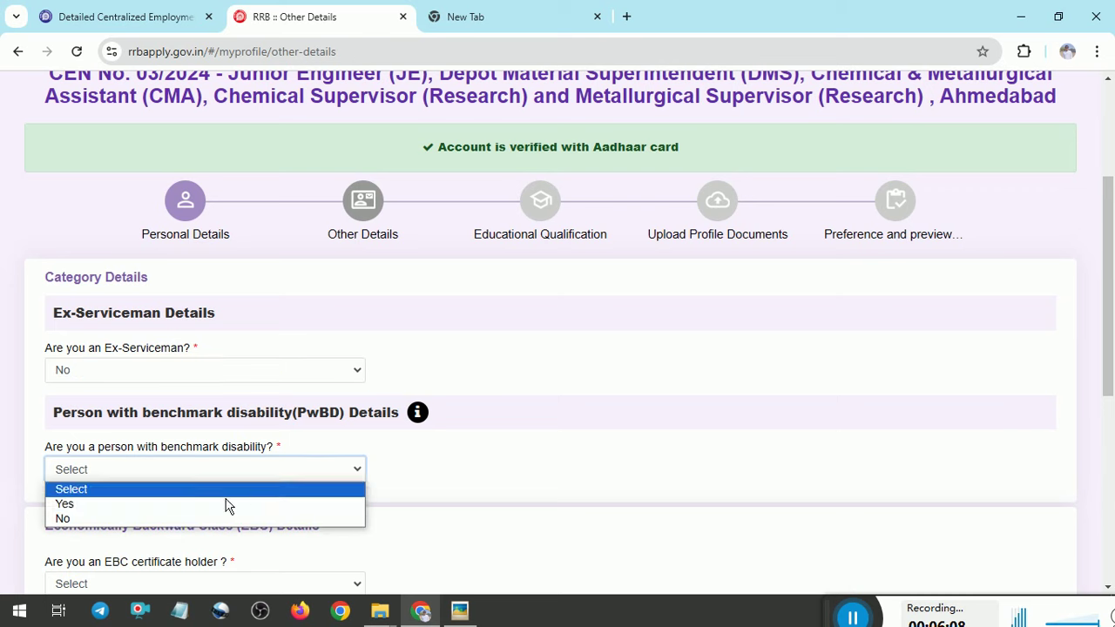
{"action": "left_click", "coordinate": [189, 520]}
{"action": "left_click", "coordinate": [269, 466]}
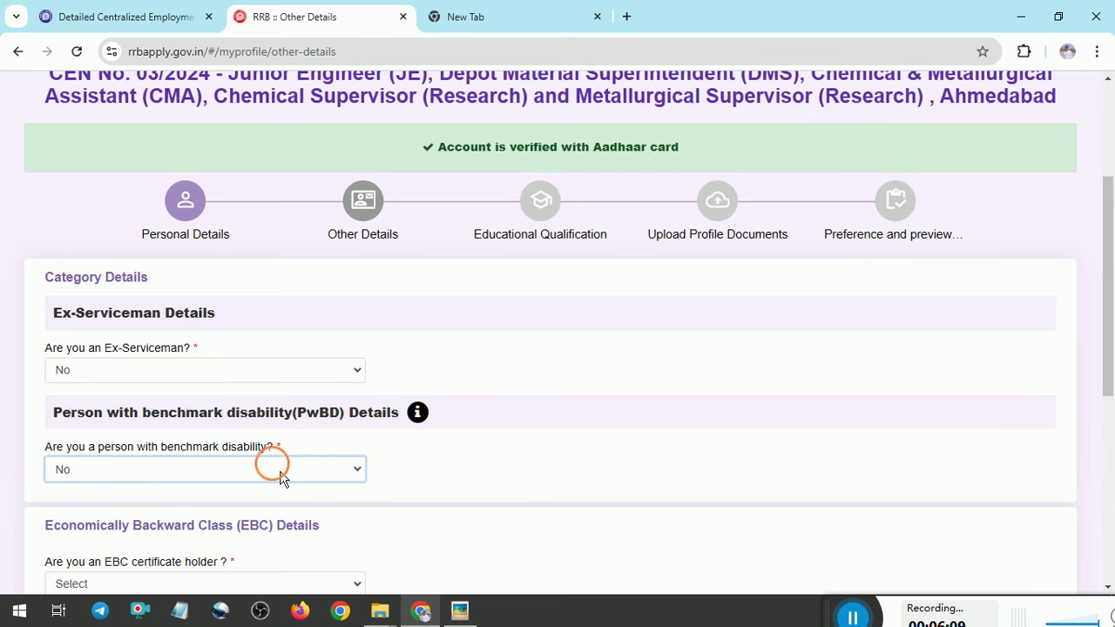
{"action": "left_click", "coordinate": [261, 504]}
{"action": "scroll", "coordinate": [558, 331], "scroll_direction": "down", "scroll_amount": 3}
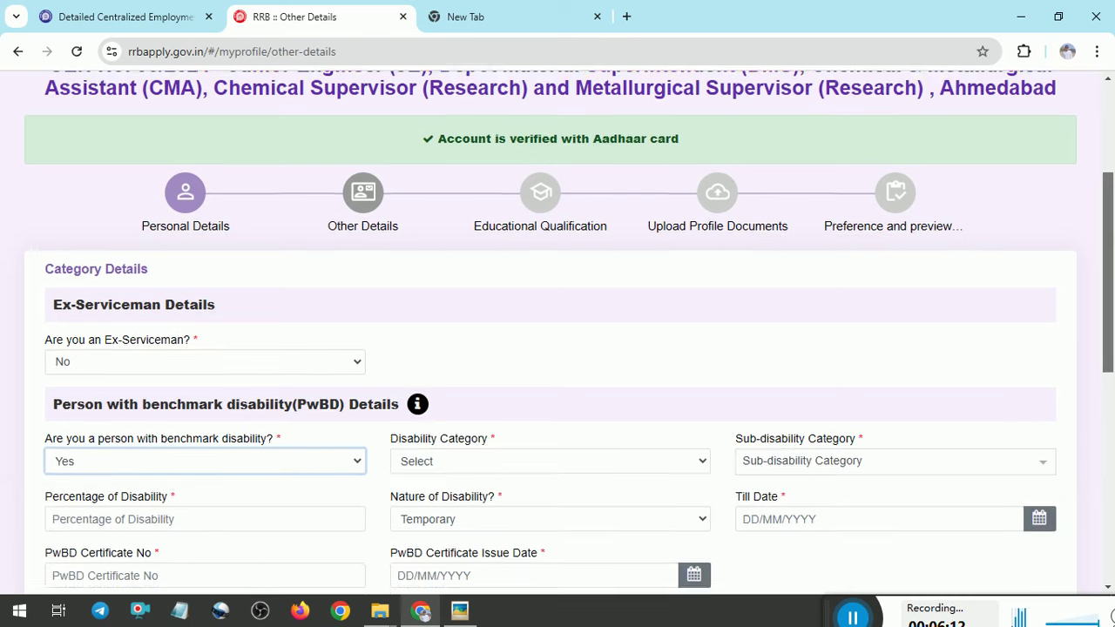
{"action": "left_click", "coordinate": [298, 323]}
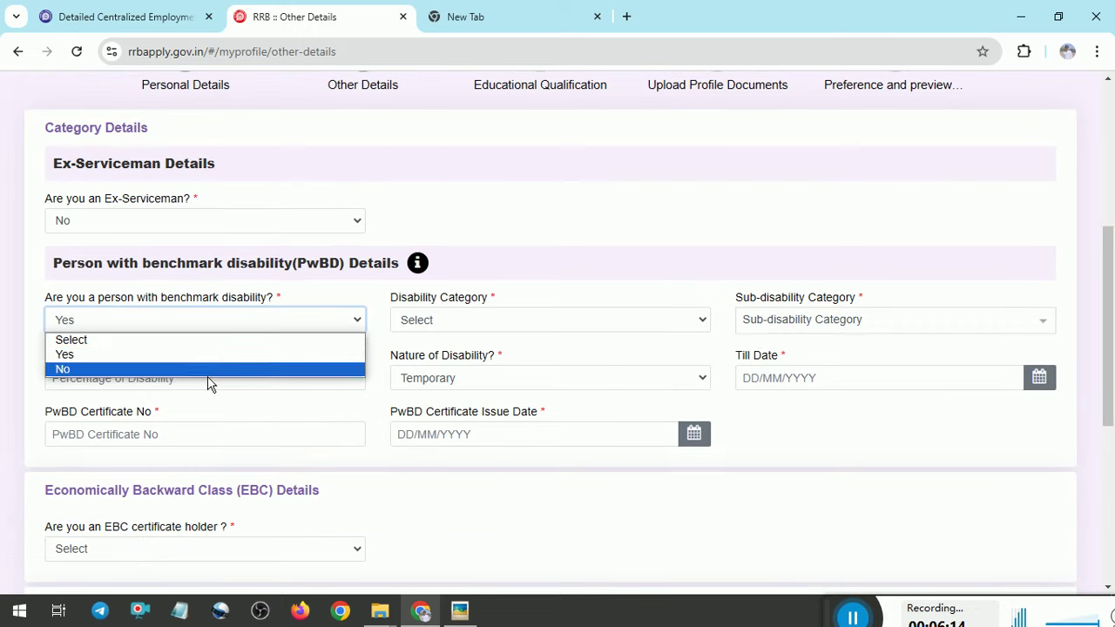
{"action": "left_click", "coordinate": [212, 370]}
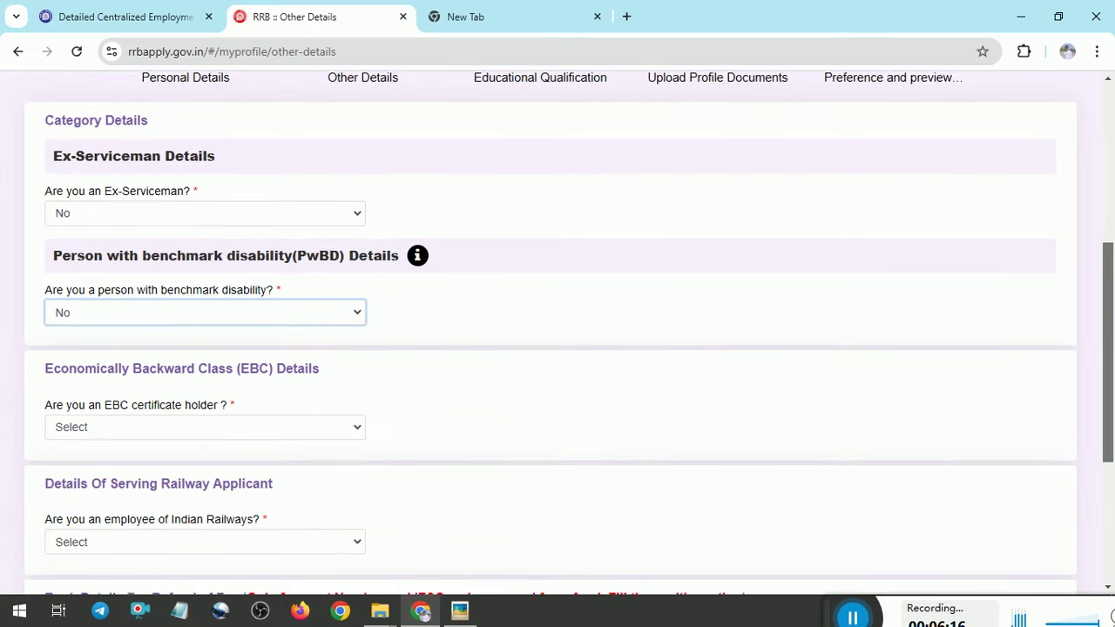
{"action": "scroll", "coordinate": [1046, 361], "scroll_direction": "down", "scroll_amount": 1}
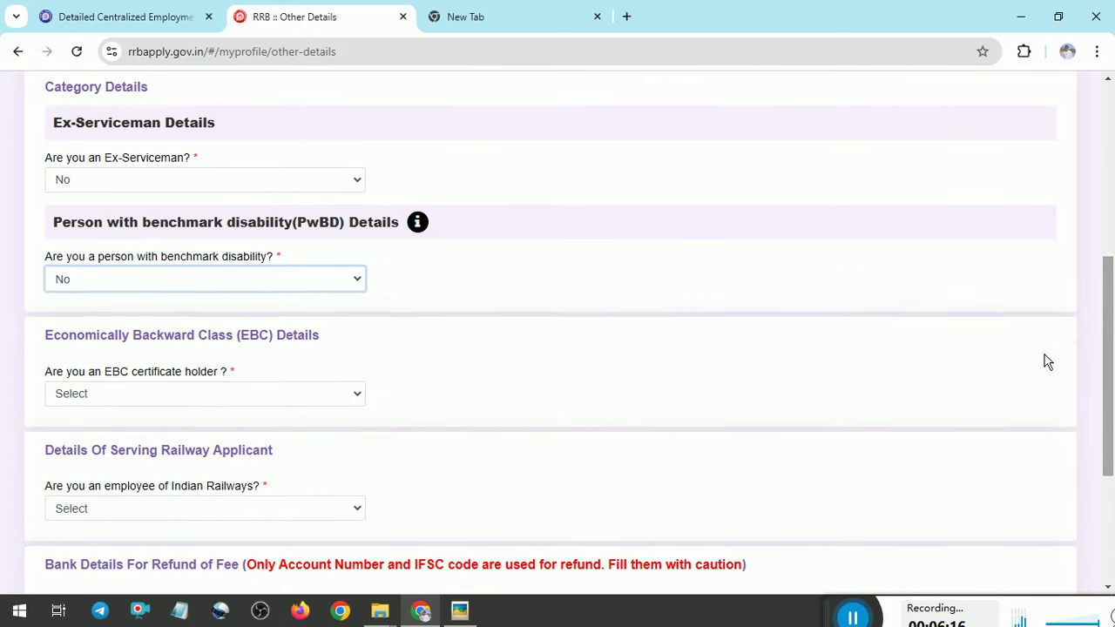
Answer No to holding an EBC certificate, after briefly choosing Yes and accepting its notice
{"action": "left_click", "coordinate": [200, 405]}
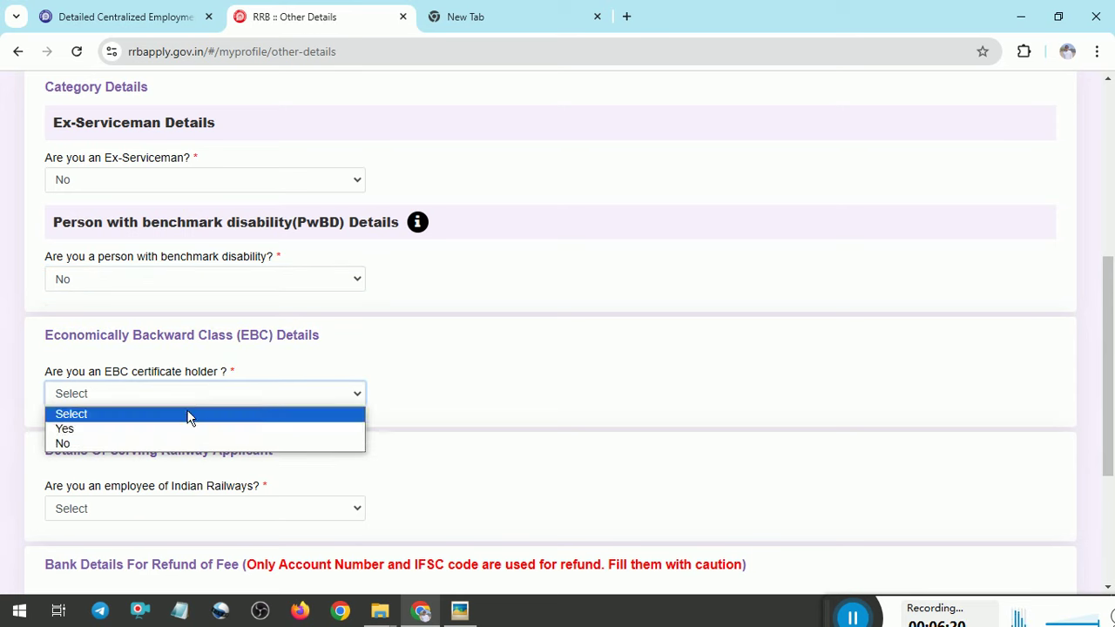
{"action": "left_click", "coordinate": [136, 444]}
{"action": "left_click", "coordinate": [187, 397]}
{"action": "left_click", "coordinate": [106, 427]}
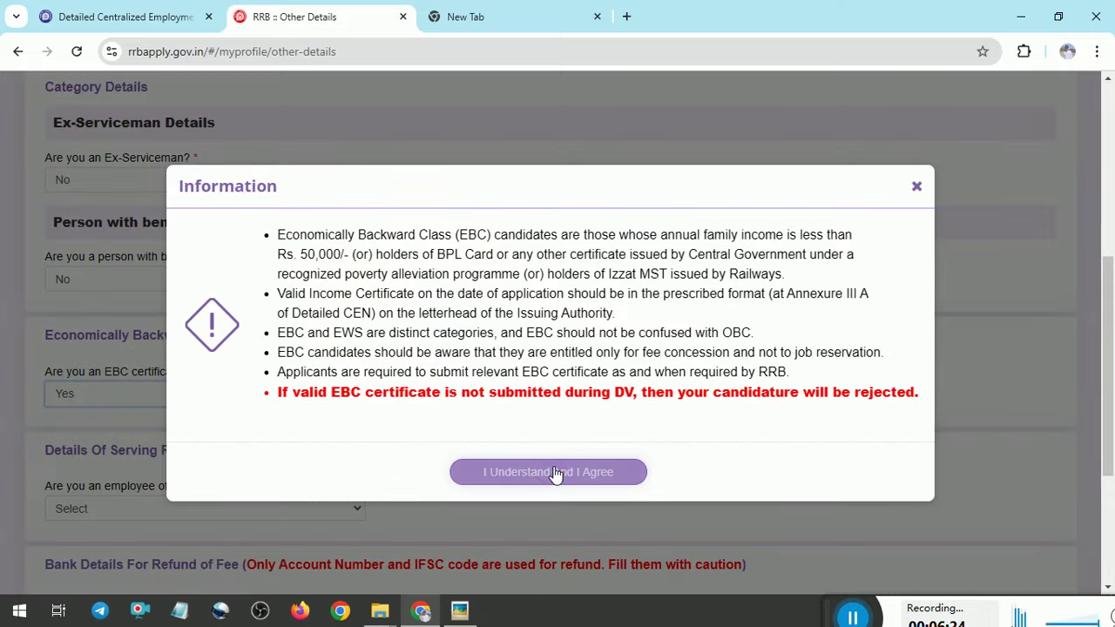
{"action": "left_click", "coordinate": [582, 472]}
{"action": "left_click", "coordinate": [528, 401]}
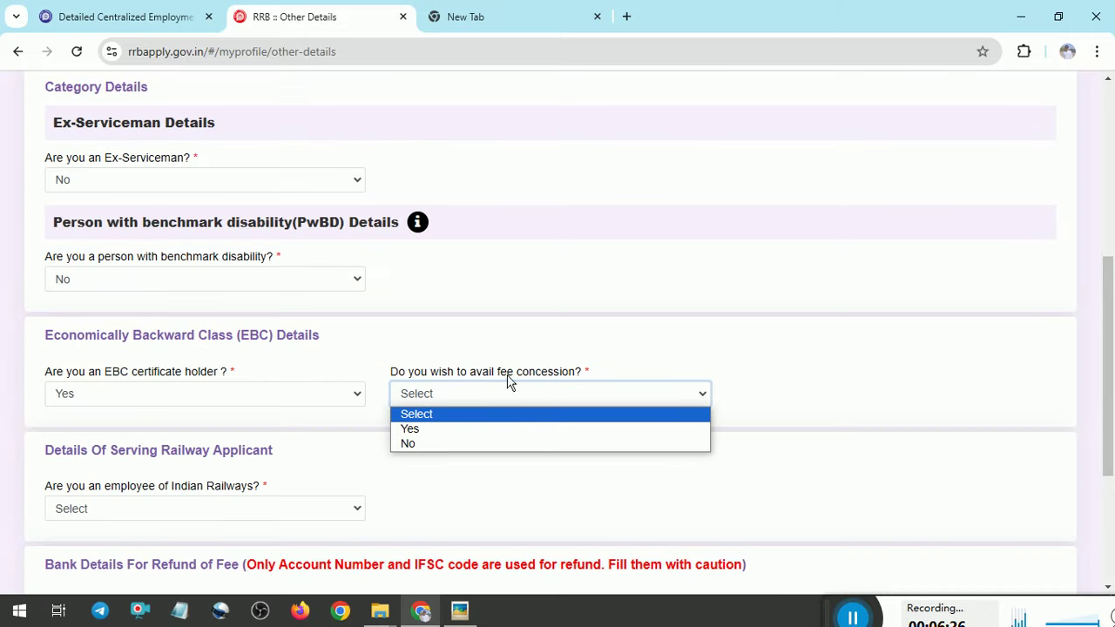
{"action": "left_click", "coordinate": [328, 396]}
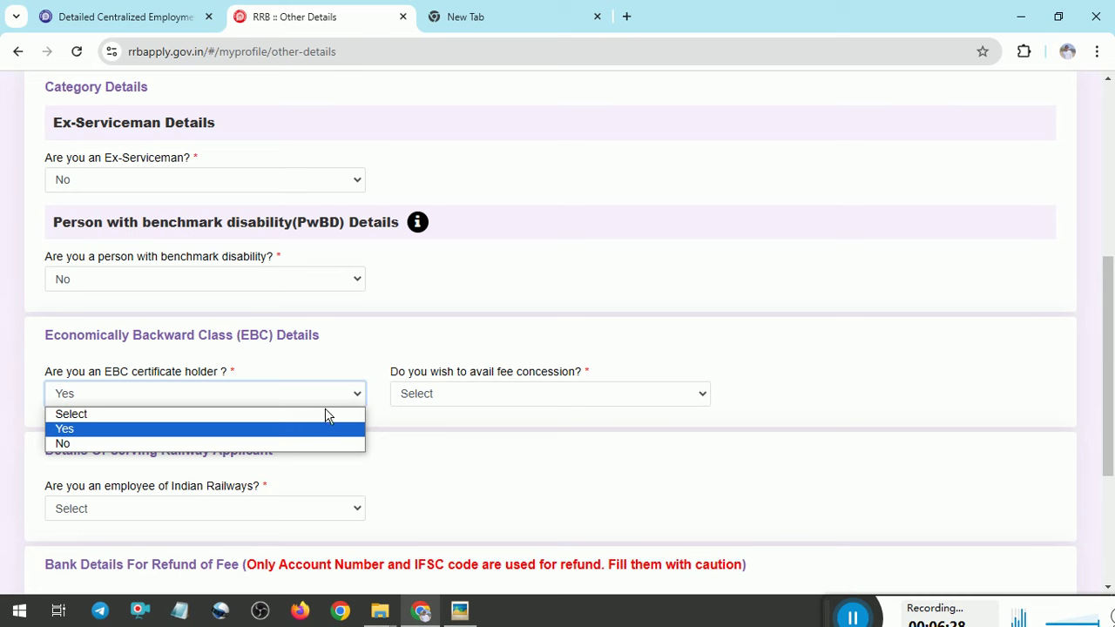
{"action": "left_click", "coordinate": [253, 446]}
{"action": "scroll", "coordinate": [1102, 296], "scroll_direction": "down", "scroll_amount": 2}
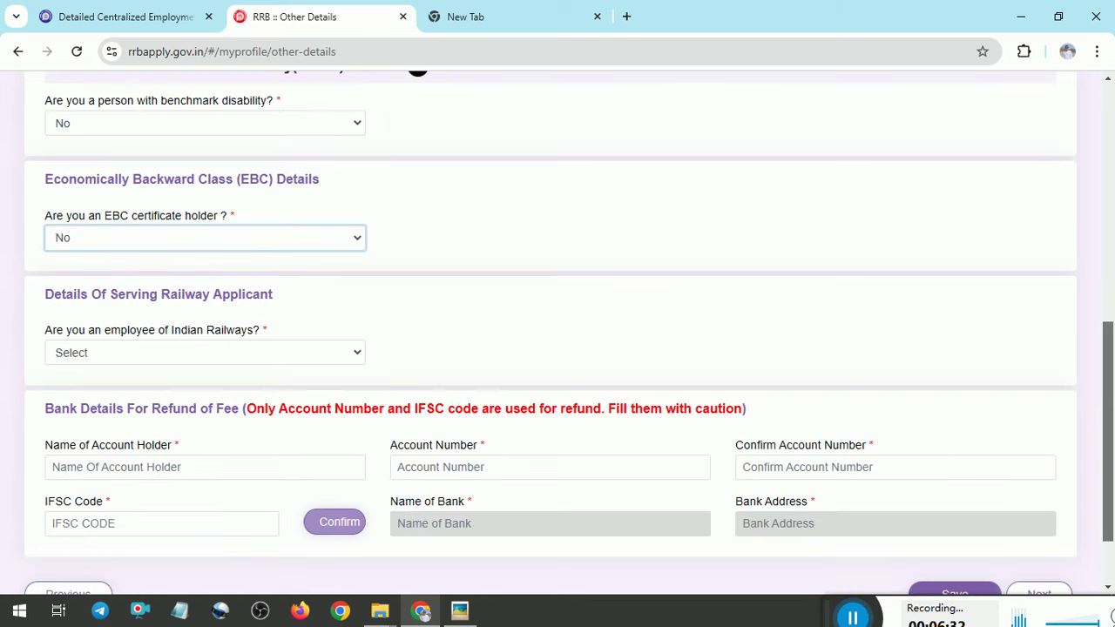
{"action": "scroll", "coordinate": [162, 299], "scroll_direction": "up", "scroll_amount": 1}
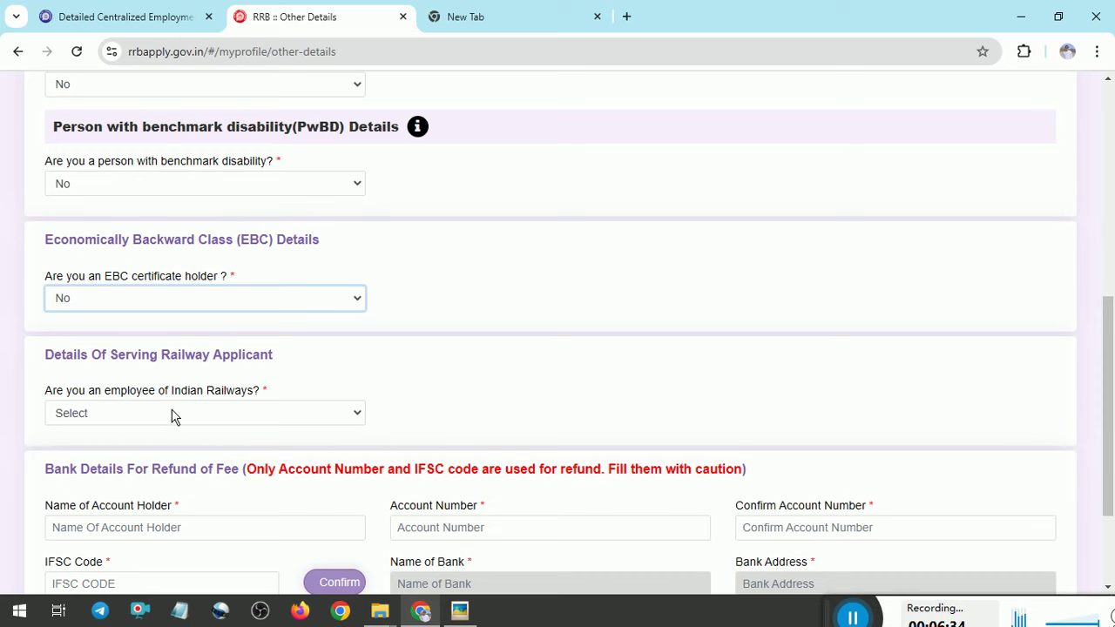
{"action": "left_click_drag", "start_coordinate": [1108, 375], "coordinate": [1108, 388]}
Answer No to Indian Railways employee and set current department to Not Applicable
{"action": "left_click", "coordinate": [209, 384]}
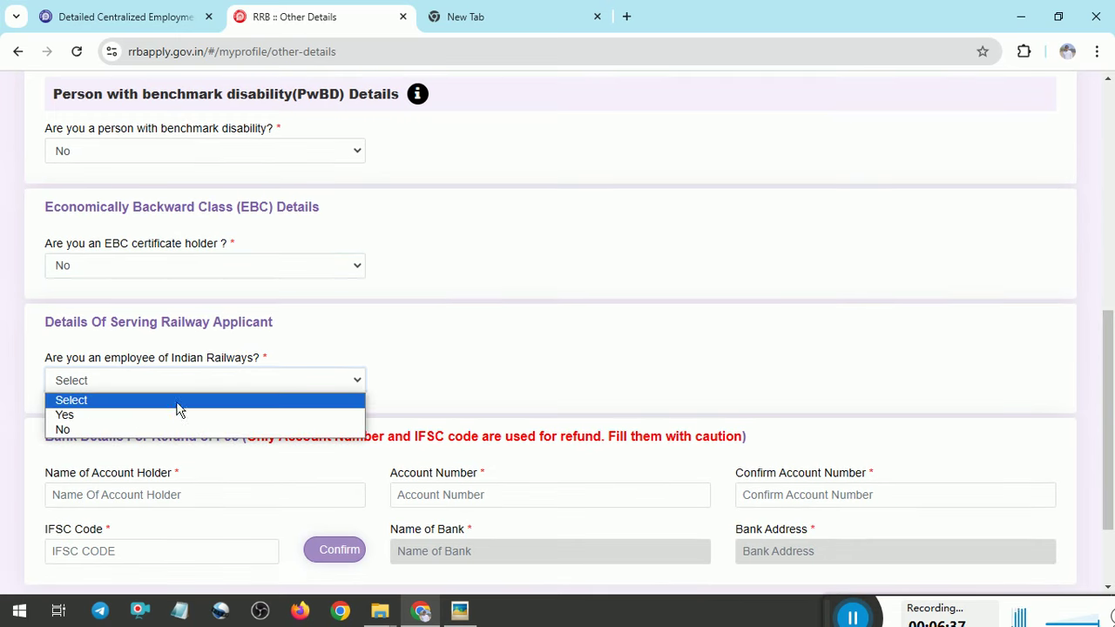
{"action": "left_click", "coordinate": [114, 429]}
{"action": "scroll", "coordinate": [1104, 349], "scroll_direction": "down", "scroll_amount": 1}
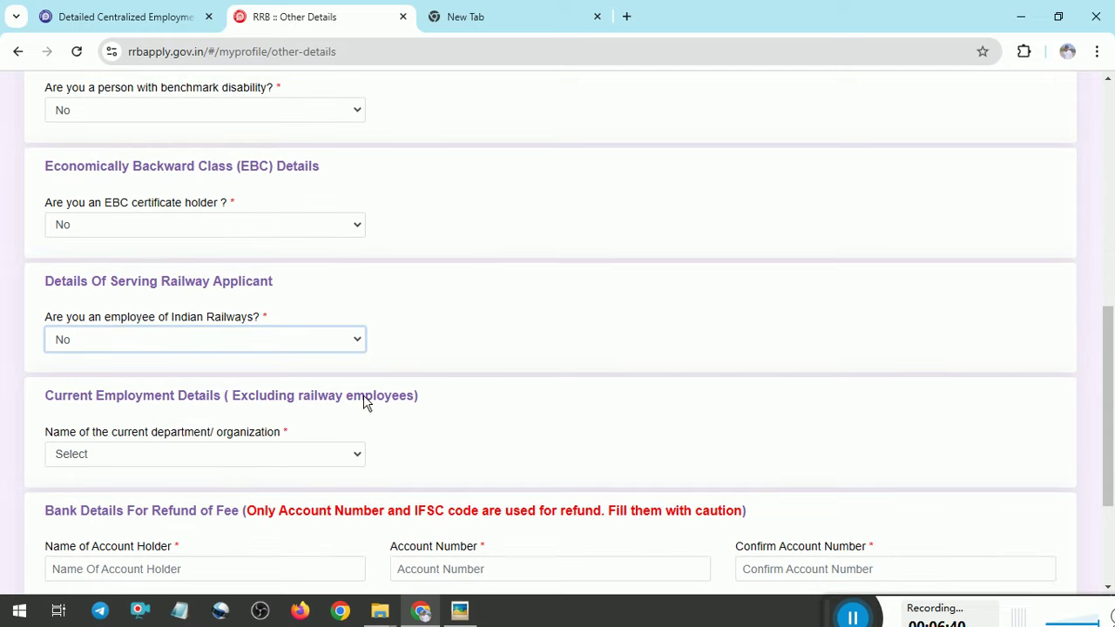
{"action": "left_click", "coordinate": [242, 458]}
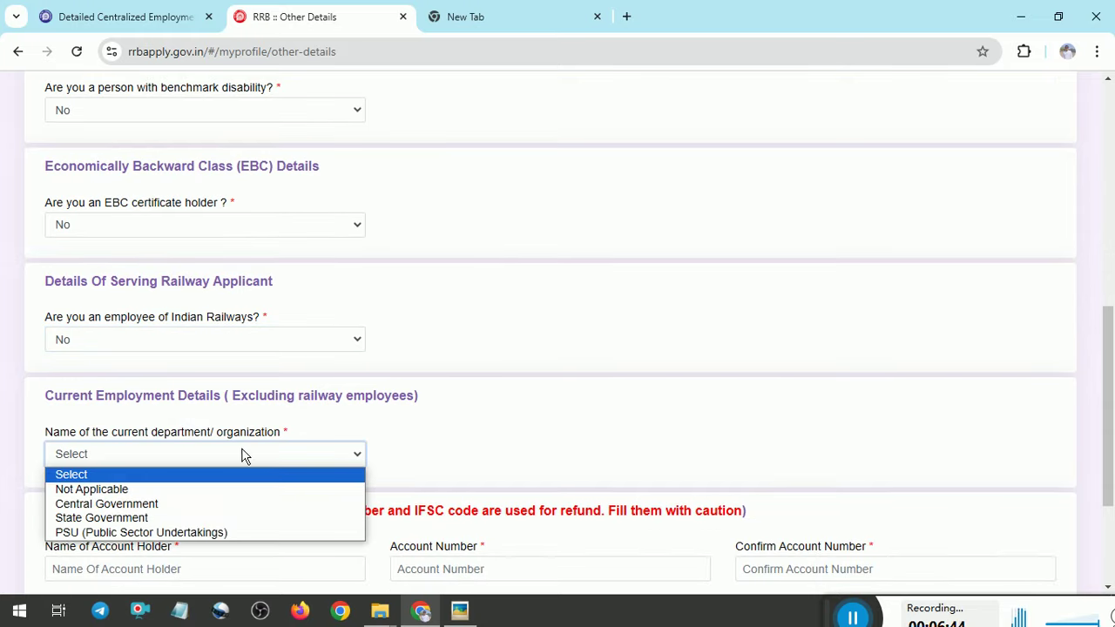
{"action": "left_click", "coordinate": [150, 495]}
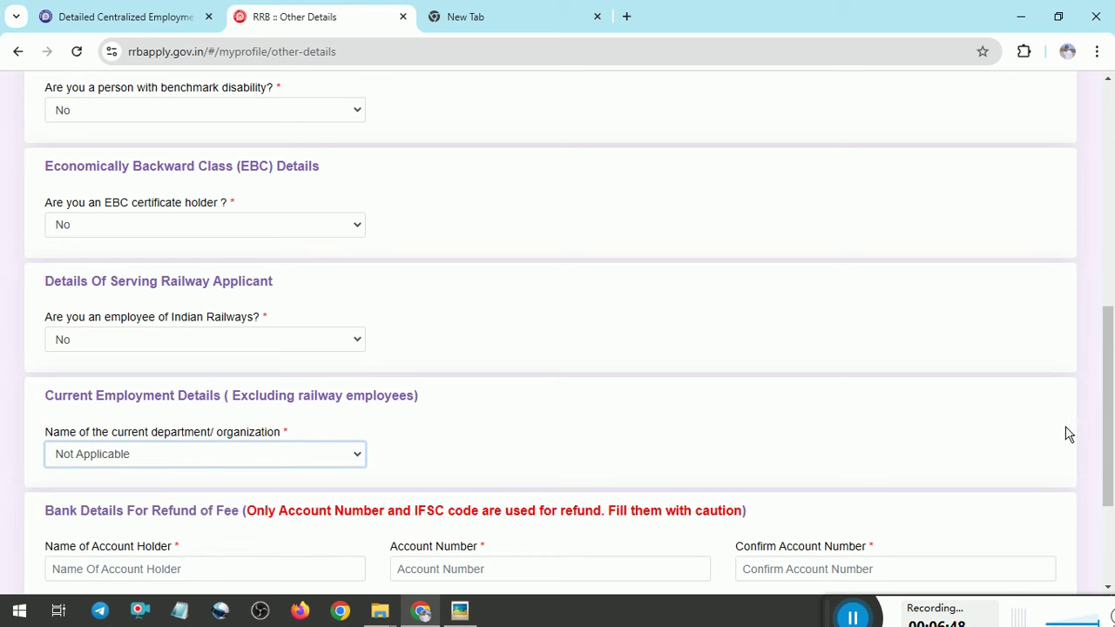
{"action": "left_click", "coordinate": [290, 461]}
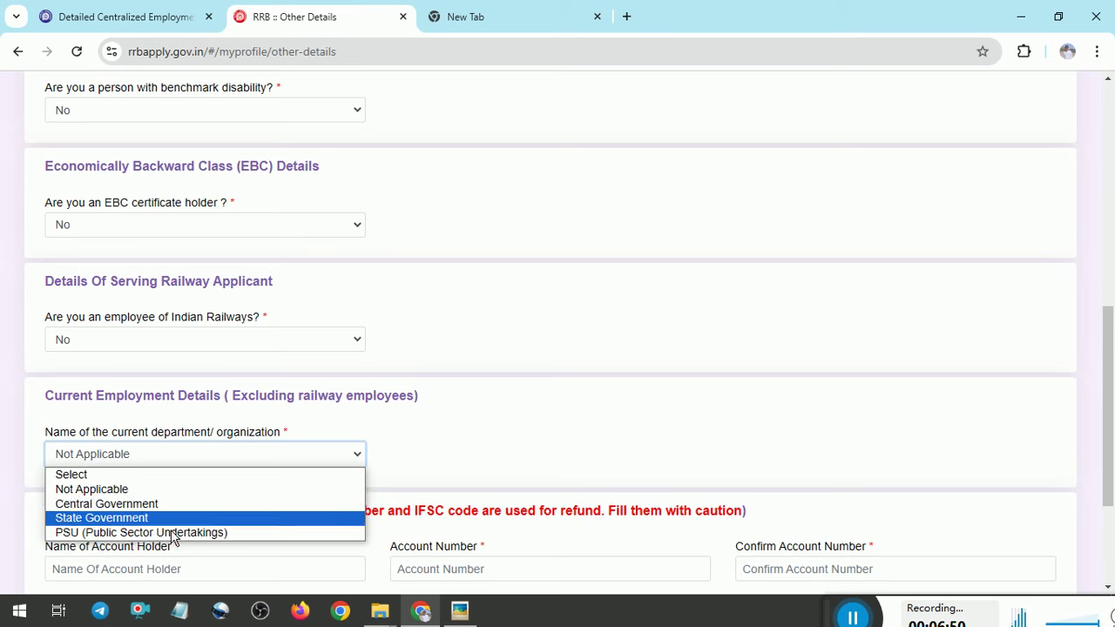
{"action": "left_click", "coordinate": [148, 490]}
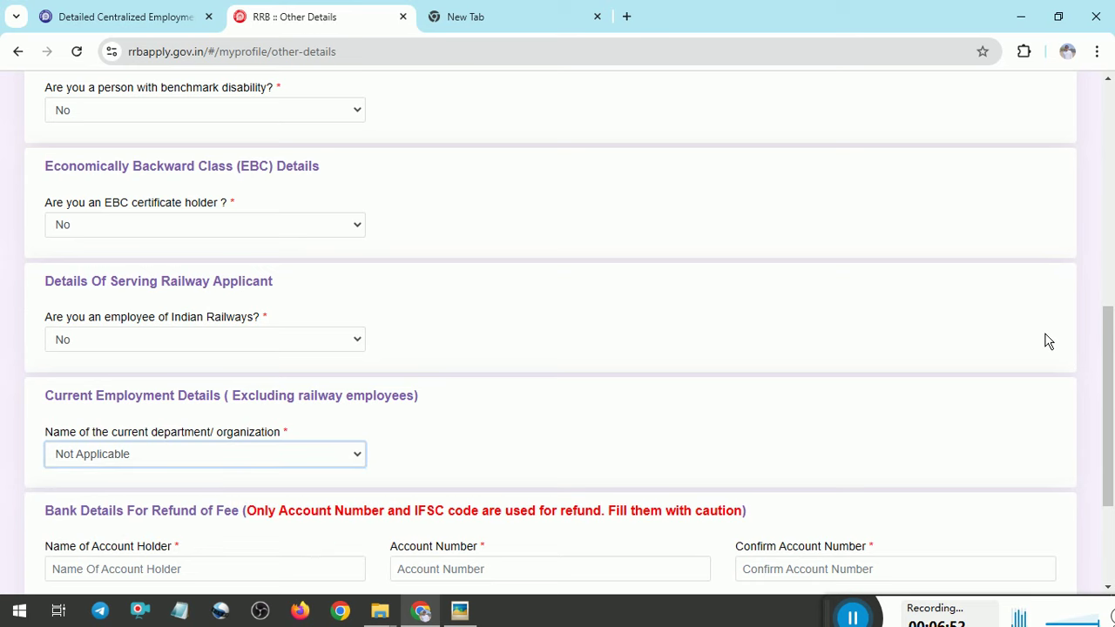
{"action": "scroll", "coordinate": [1108, 400], "scroll_direction": "down", "scroll_amount": 1}
{"action": "scroll", "coordinate": [557, 331], "scroll_direction": "down", "scroll_amount": 3}
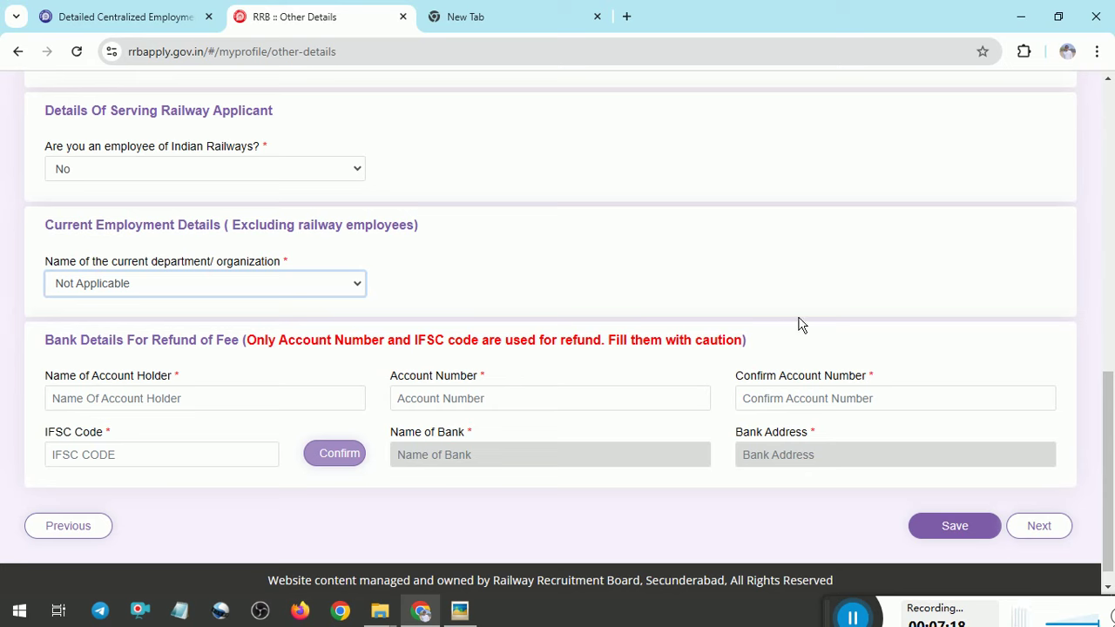
On Educational Qualification, set the Matriculation/SSLC state to GUJARAT and district to Jamnagar
{"action": "left_click", "coordinate": [1042, 528]}
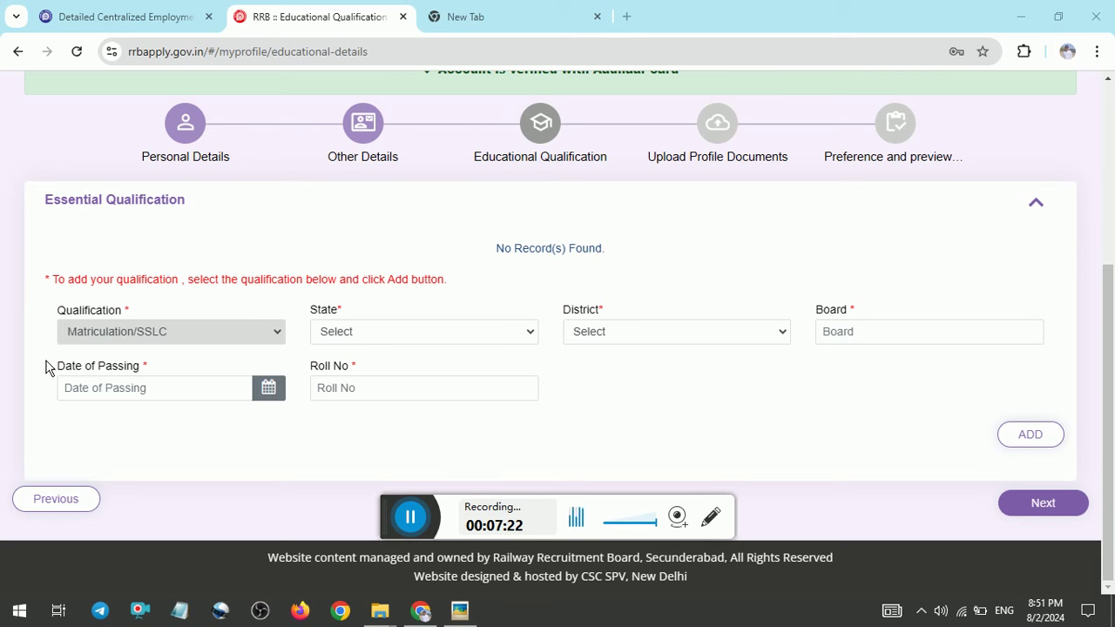
{"action": "left_click_drag", "start_coordinate": [388, 510], "coordinate": [764, 601]}
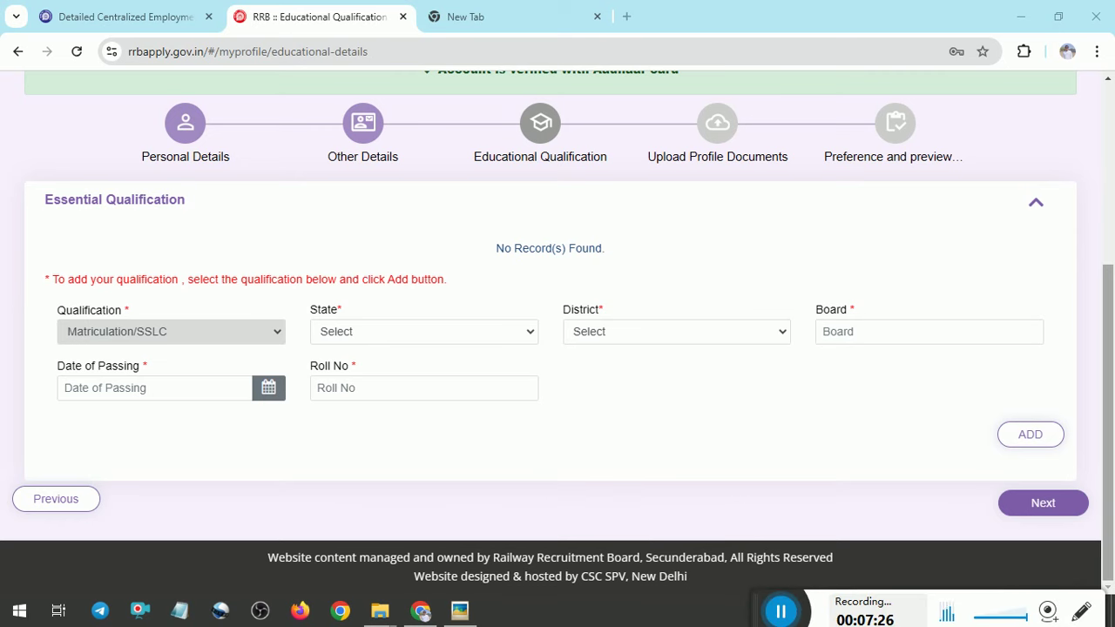
{"action": "scroll", "coordinate": [161, 458], "scroll_direction": "up", "scroll_amount": 2}
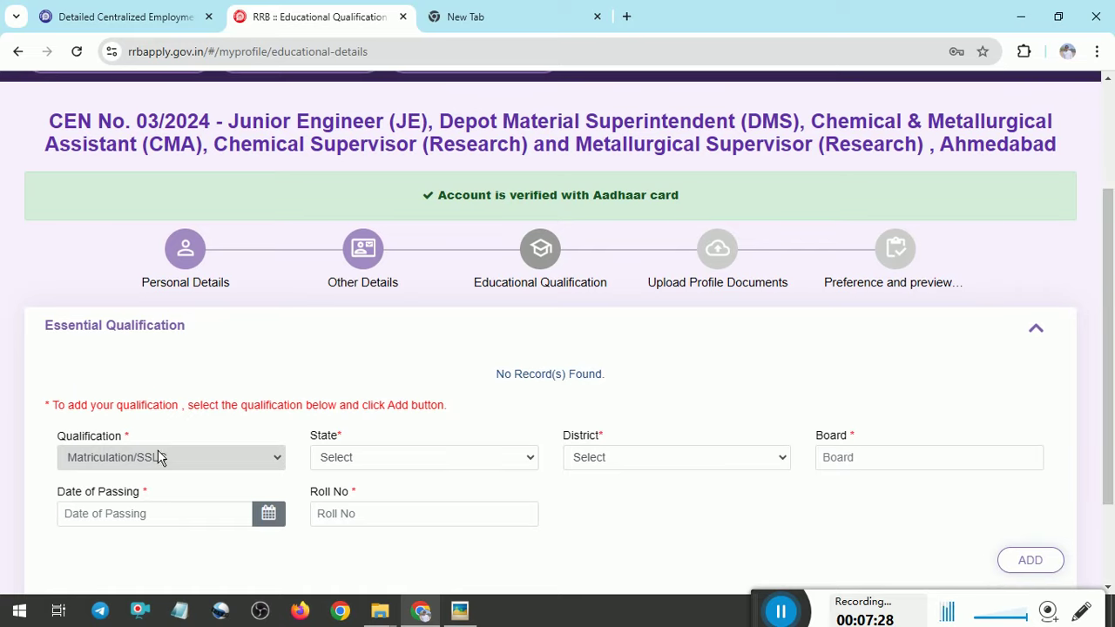
{"action": "left_click", "coordinate": [403, 471]}
{"action": "left_click", "coordinate": [397, 314]}
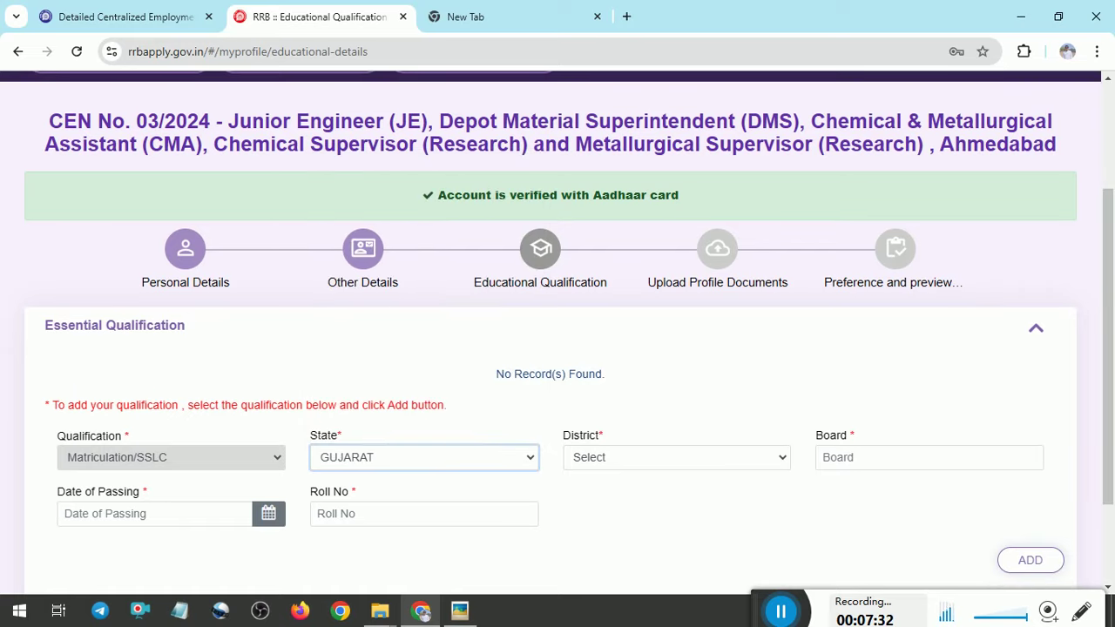
{"action": "left_click", "coordinate": [652, 459]}
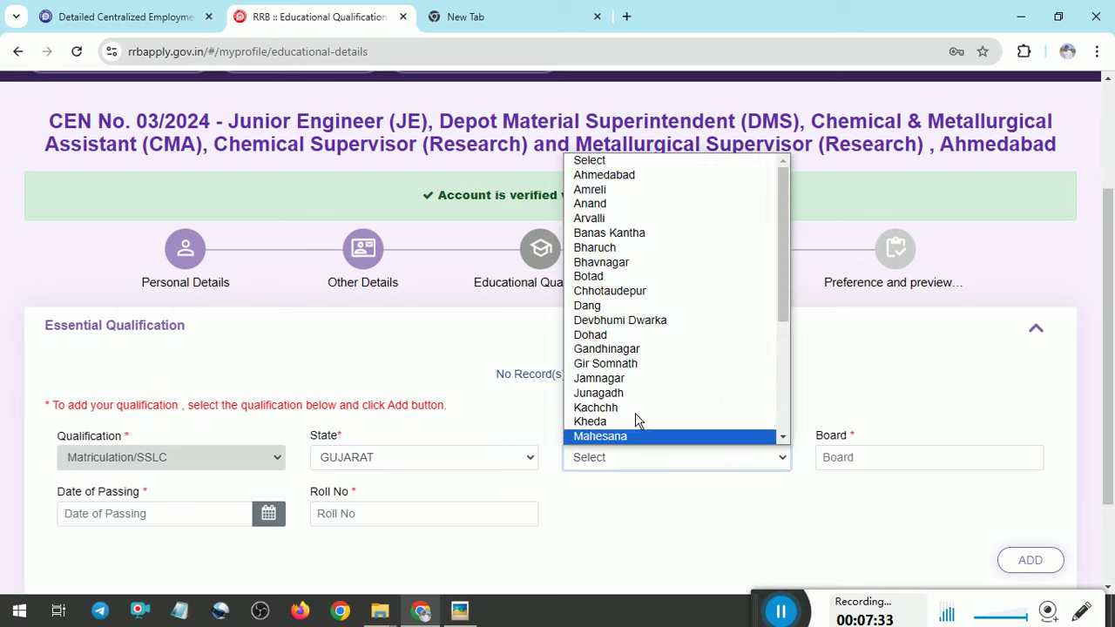
{"action": "left_click", "coordinate": [602, 378]}
Enter board GSEB and try adding the record, which still needs a Date of Passing
{"action": "left_click", "coordinate": [876, 463]}
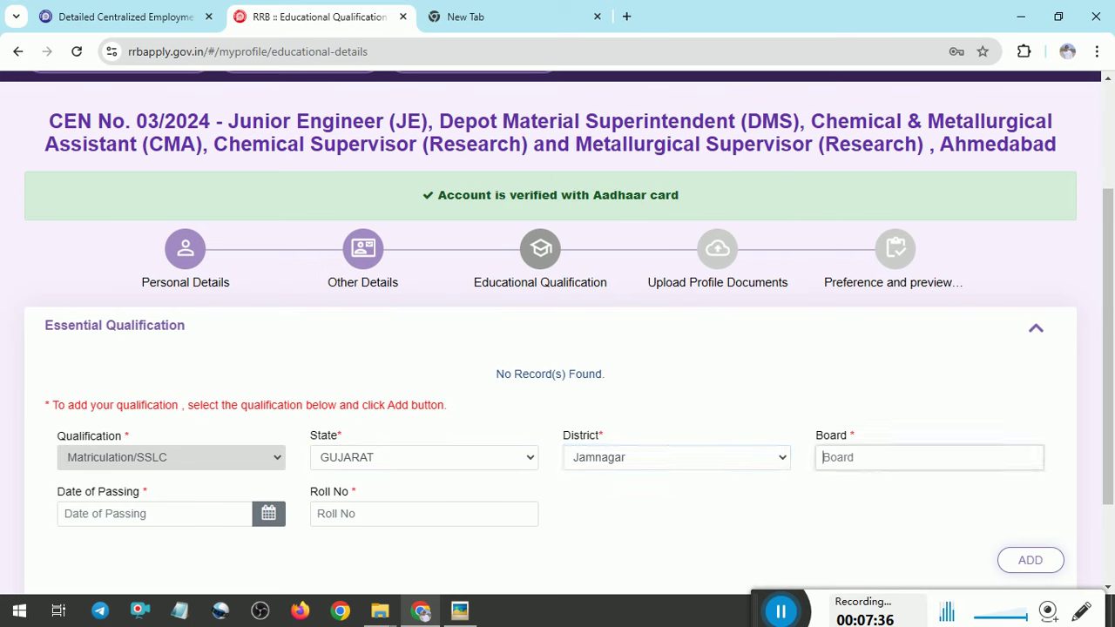
{"action": "type", "text": "GS"}
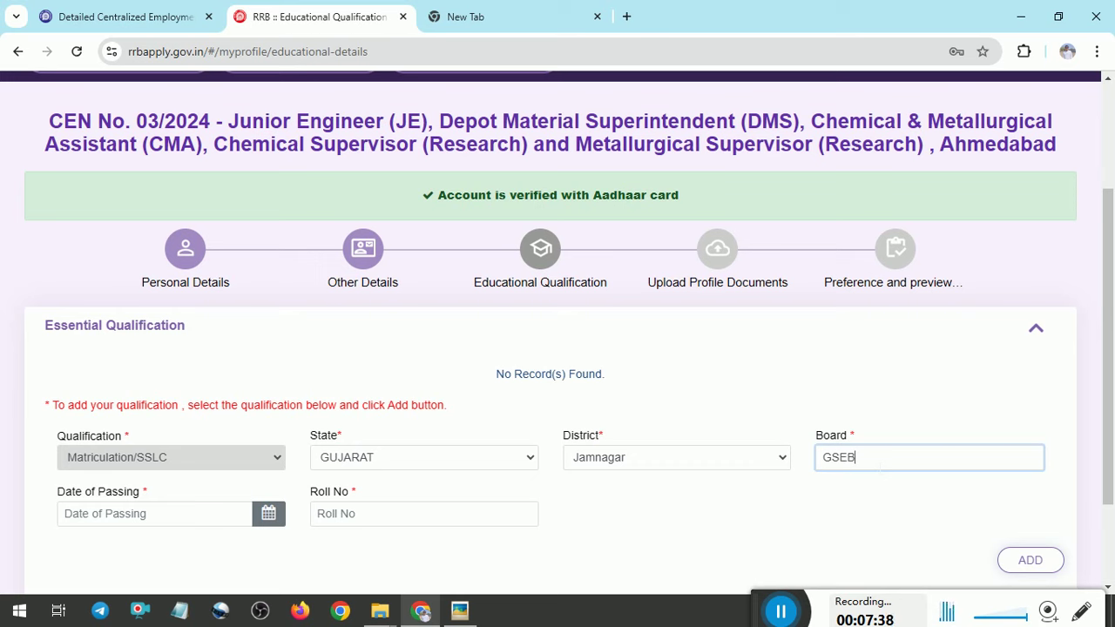
{"action": "type", "text": "EB"}
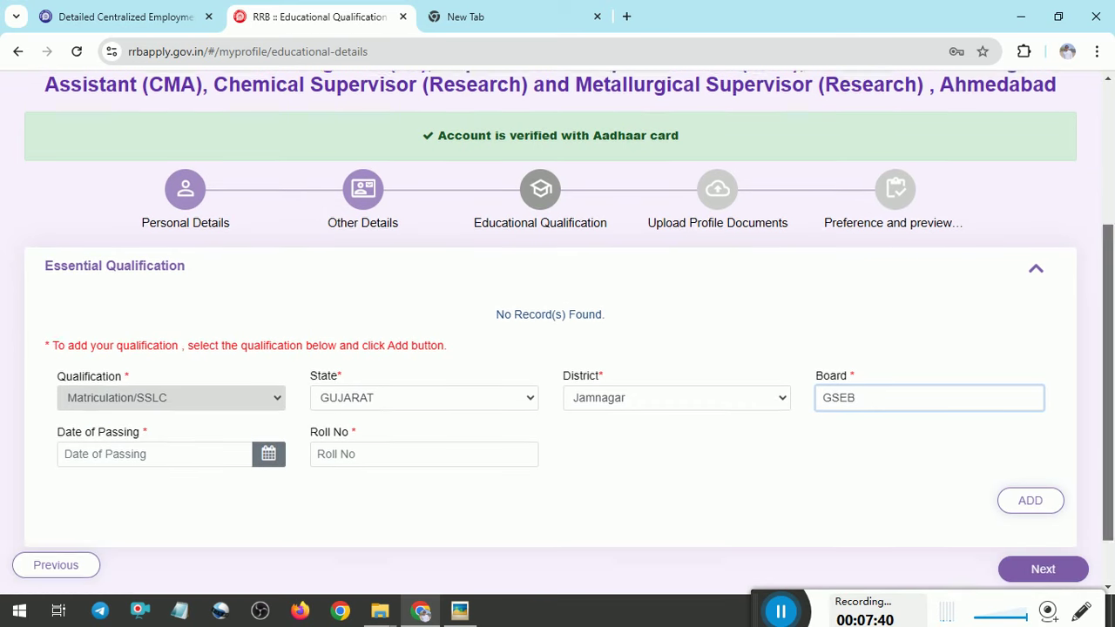
{"action": "scroll", "coordinate": [329, 514], "scroll_direction": "down", "scroll_amount": 1}
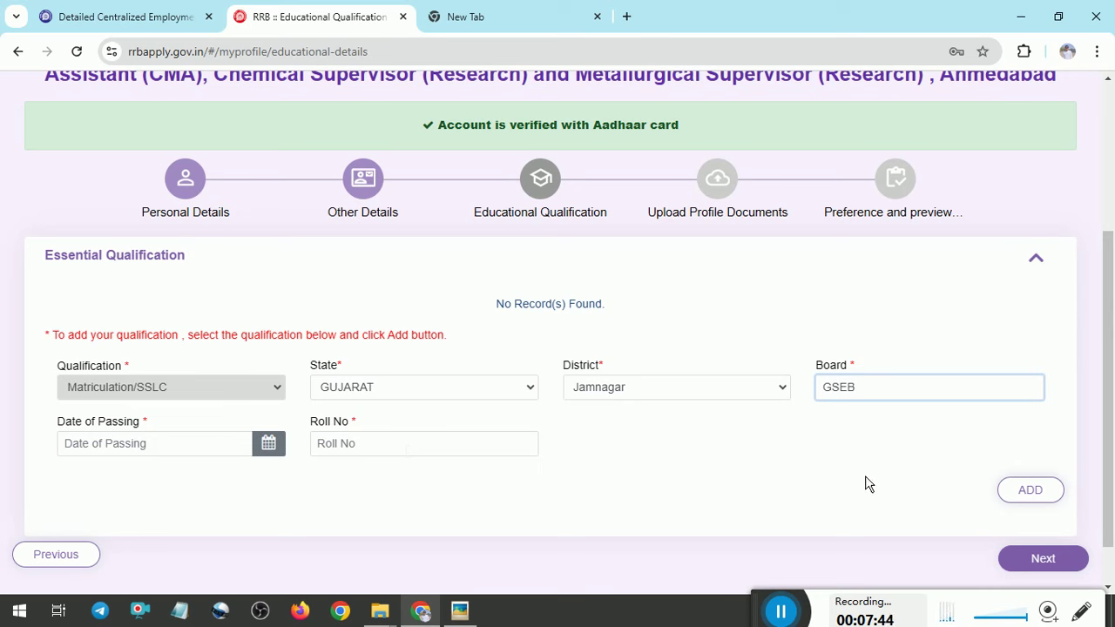
{"action": "left_click", "coordinate": [1033, 490]}
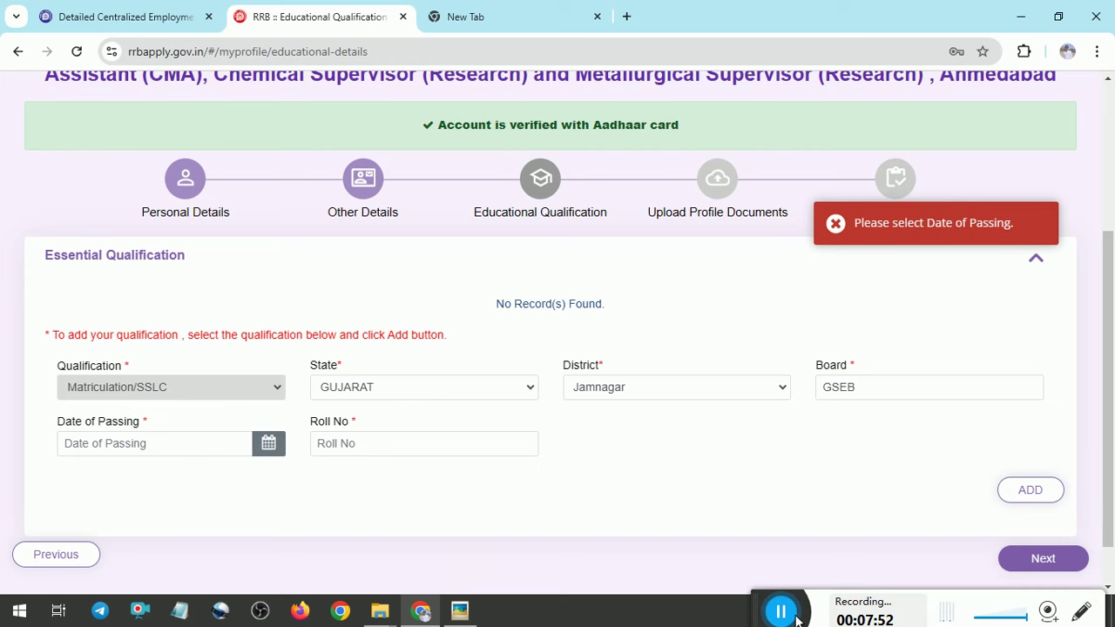
{"action": "left_click", "coordinate": [796, 618]}
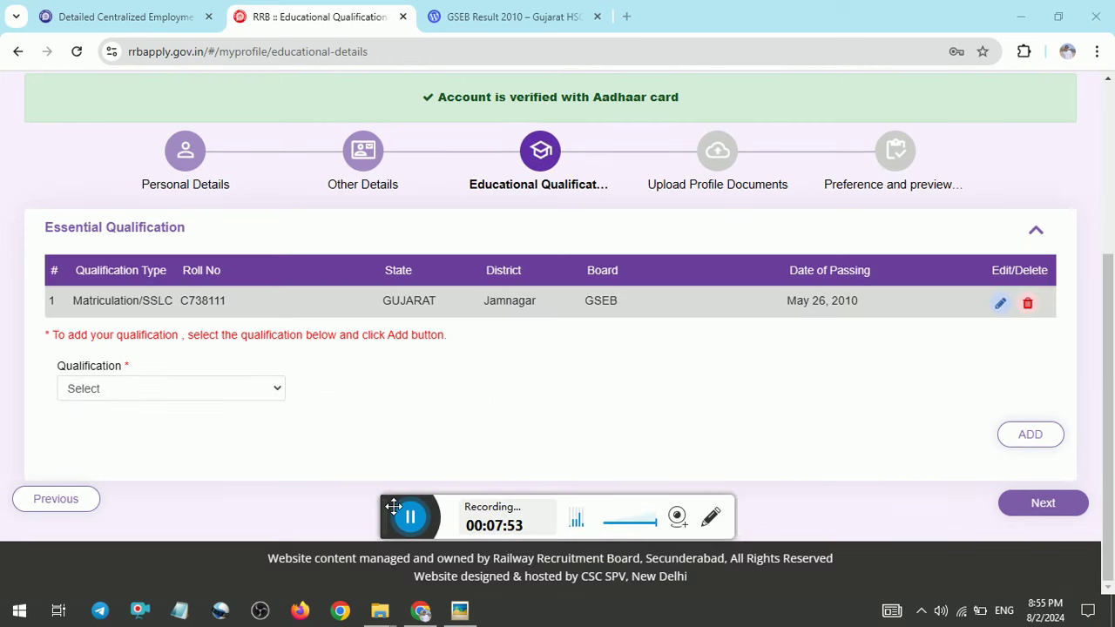
Choose Degree in Engineering as the qualification with Electrical Engineering discipline
{"action": "left_click_drag", "start_coordinate": [388, 505], "coordinate": [838, 599]}
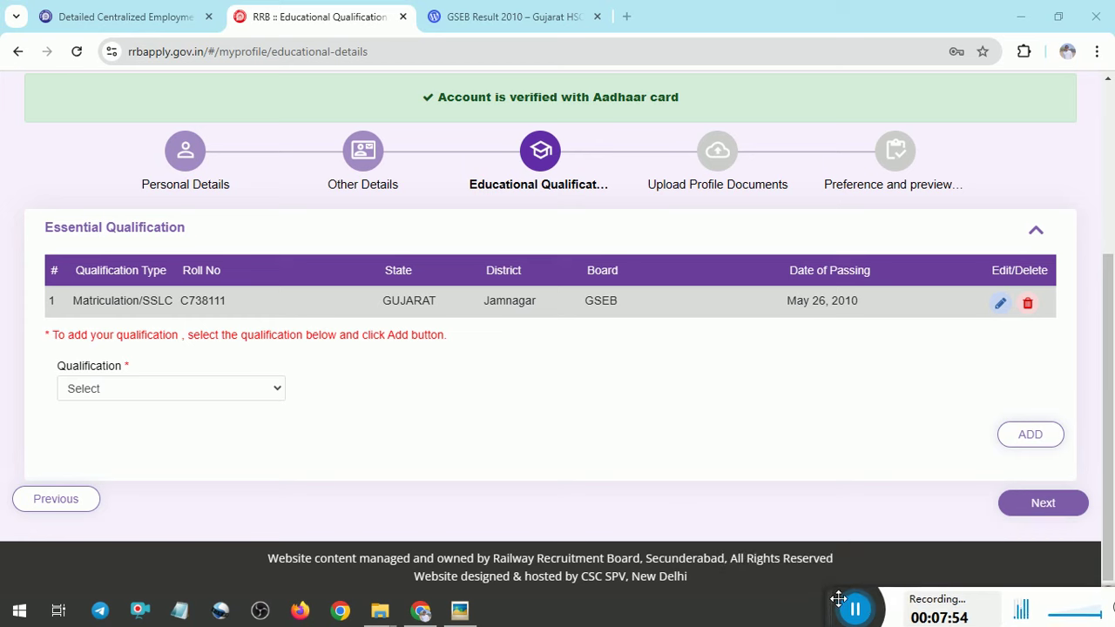
{"action": "left_click", "coordinate": [228, 394]}
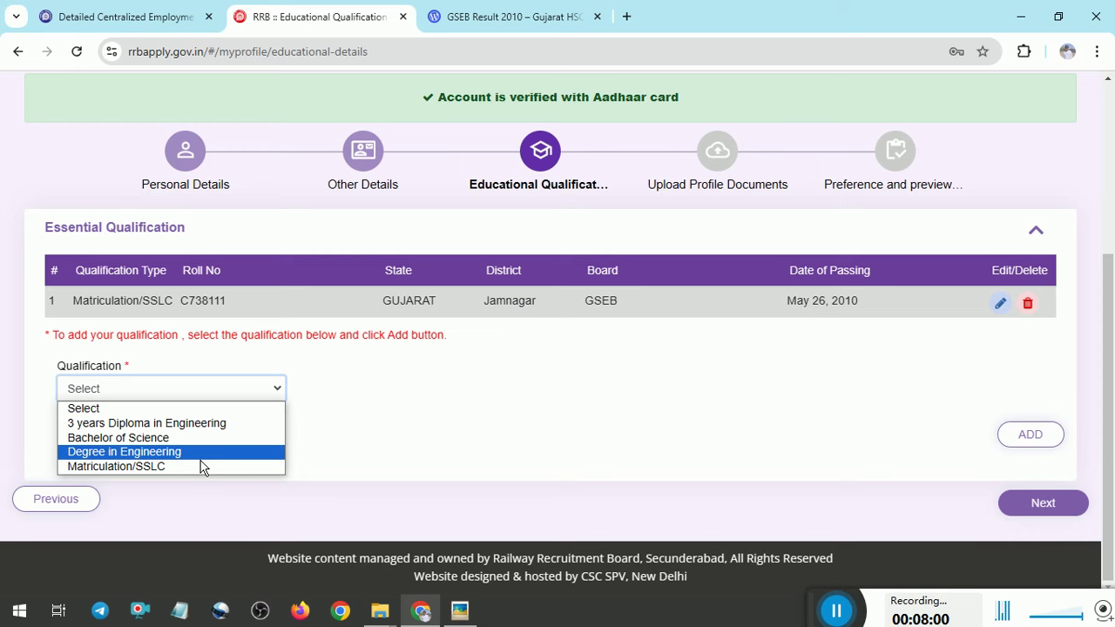
{"action": "left_click", "coordinate": [201, 458]}
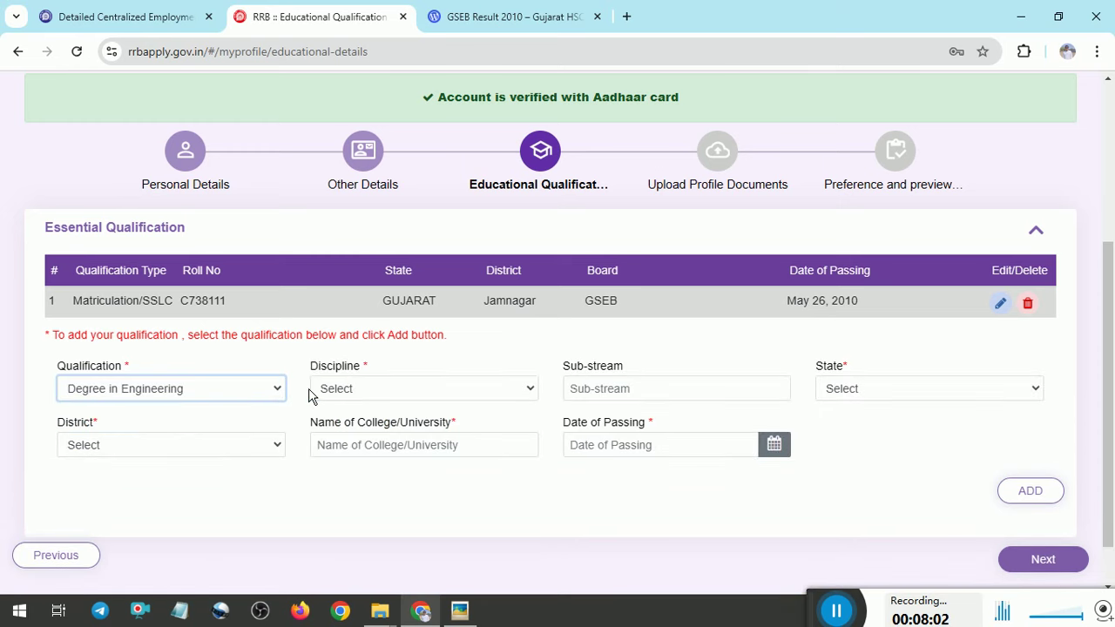
{"action": "left_click", "coordinate": [374, 392]}
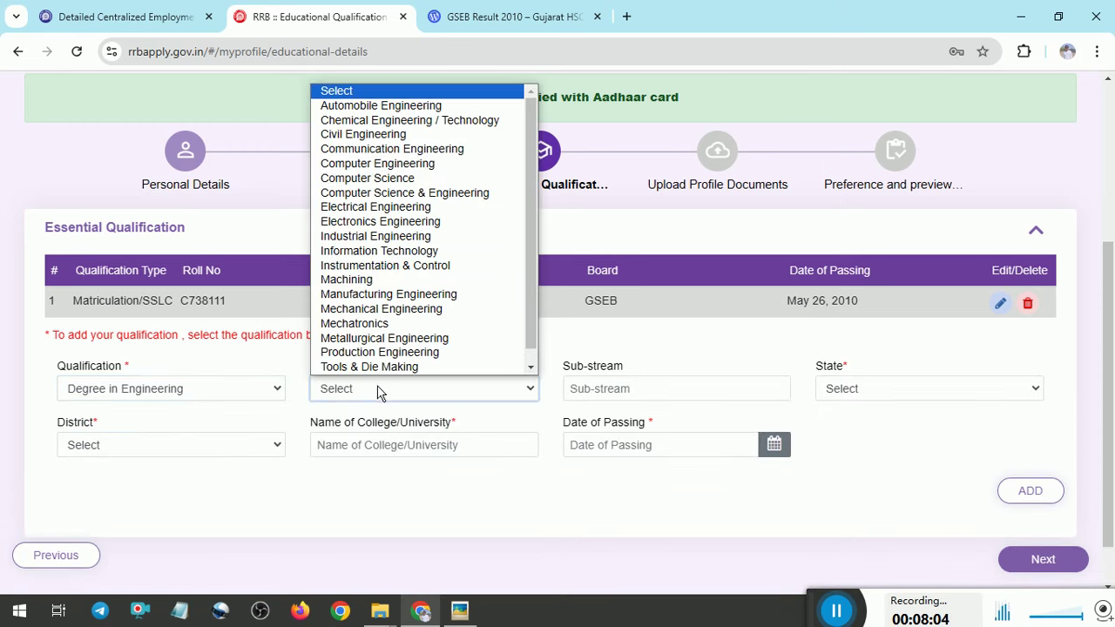
{"action": "left_click", "coordinate": [401, 209]}
{"action": "left_click", "coordinate": [642, 392]}
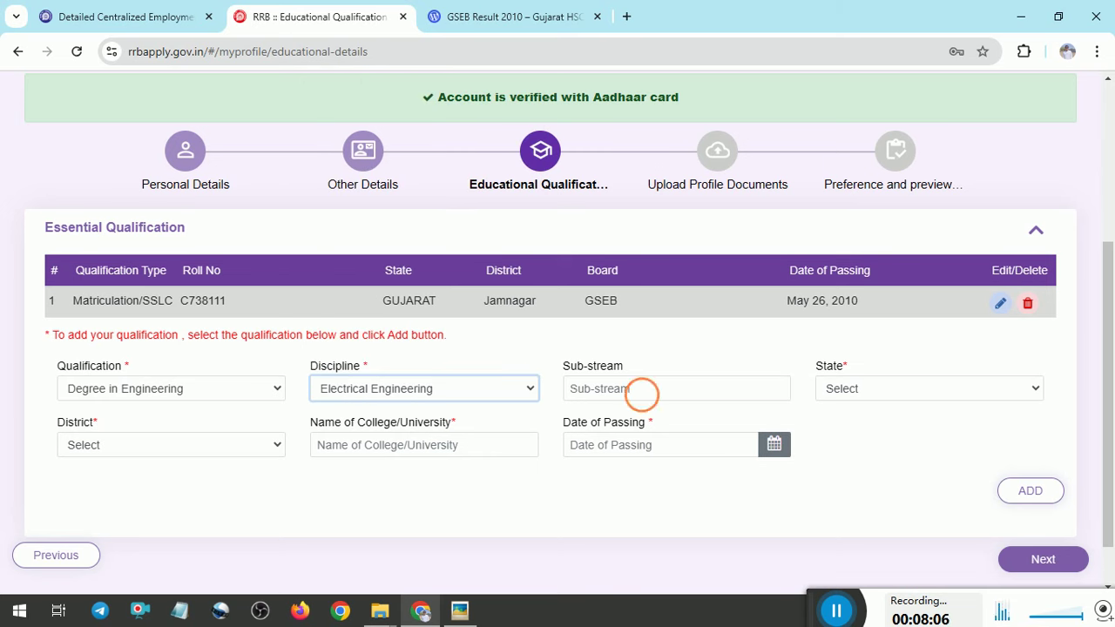
Set the degree's state to GUJARAT and district to Morbi
{"action": "left_click", "coordinate": [854, 397]}
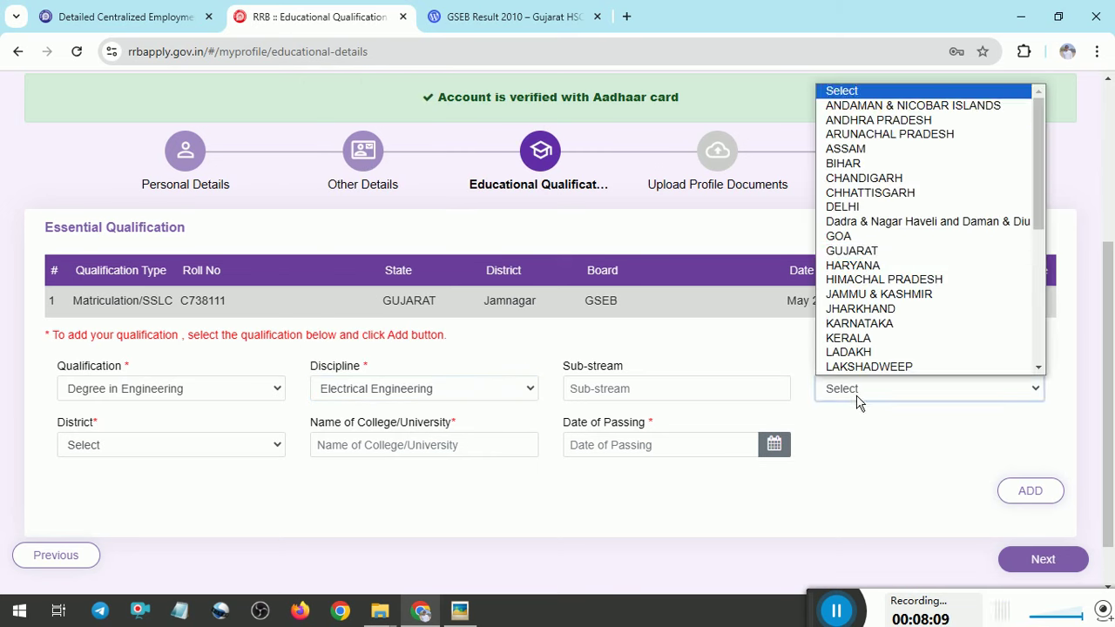
{"action": "left_click", "coordinate": [850, 250]}
{"action": "left_click", "coordinate": [169, 442]}
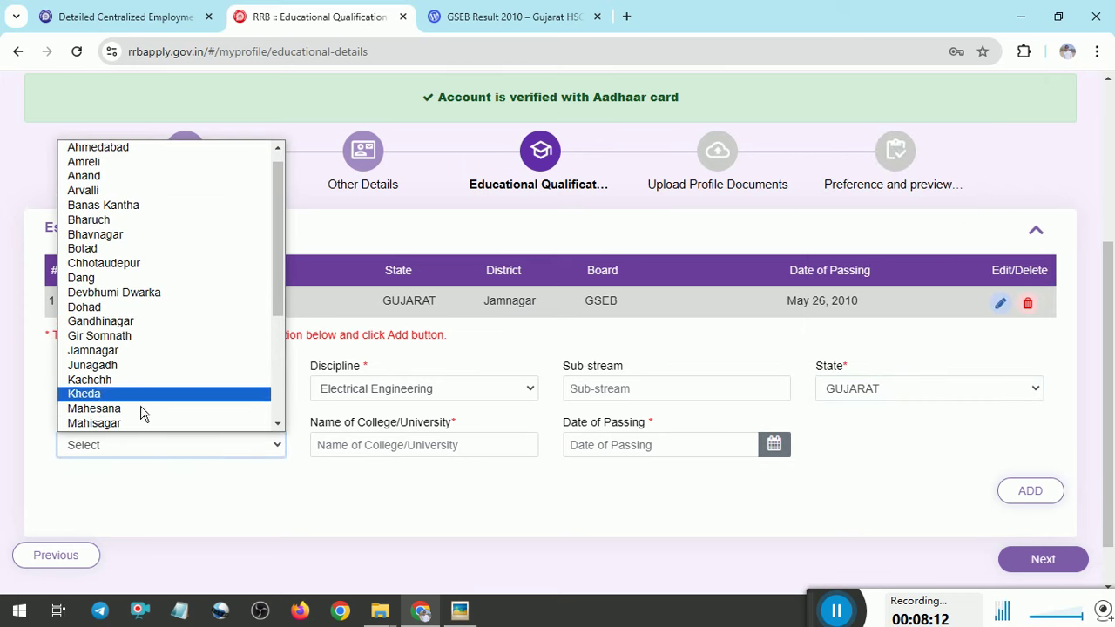
{"action": "key", "text": "n"}
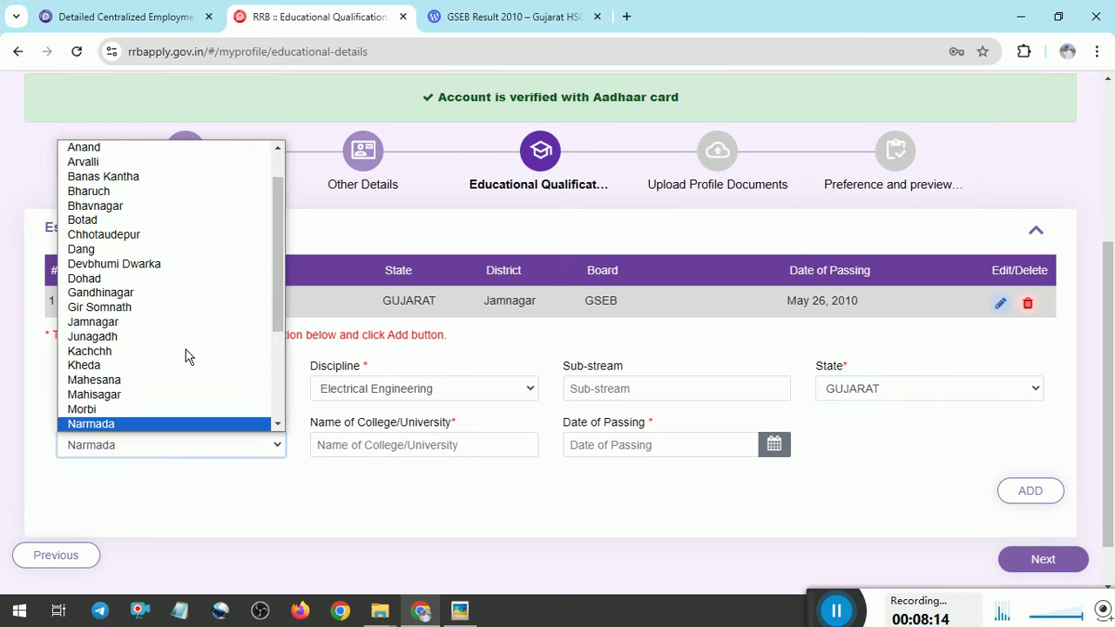
{"action": "left_click", "coordinate": [118, 409]}
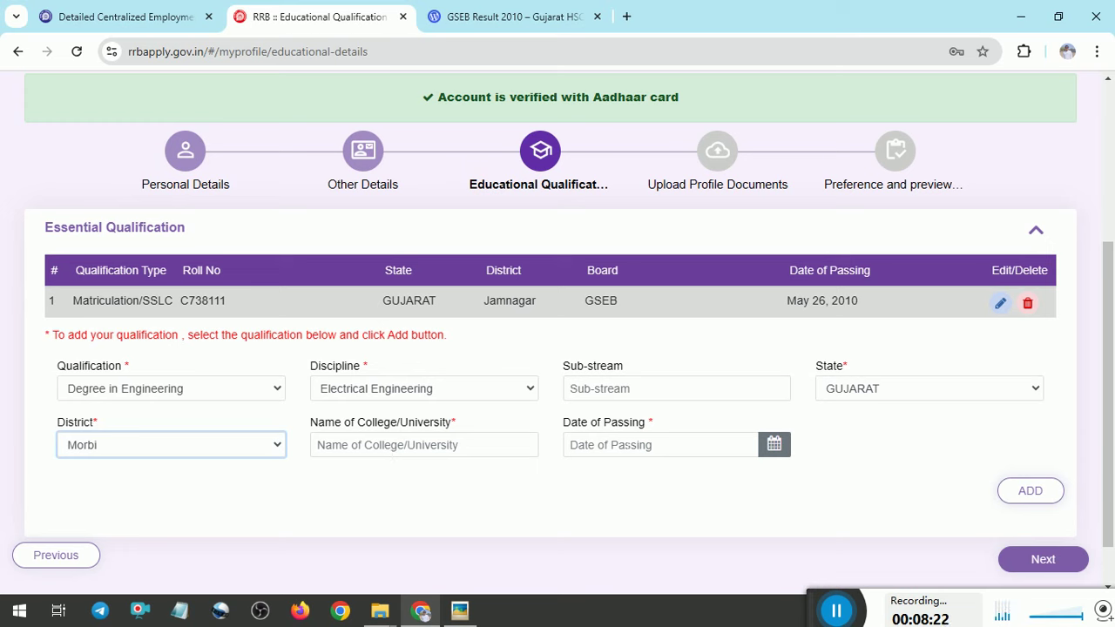
Change the qualification to 3 years Diploma in Engineering, try ADD, then reselect Diploma after briefly picking Degree
{"action": "left_click", "coordinate": [234, 390]}
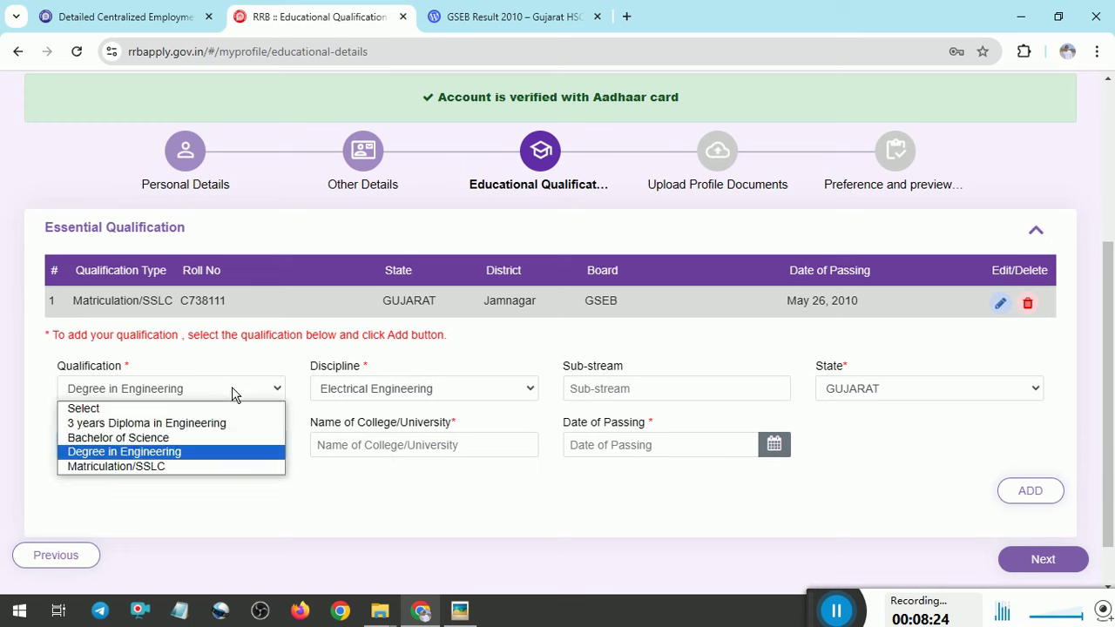
{"action": "left_click", "coordinate": [194, 425]}
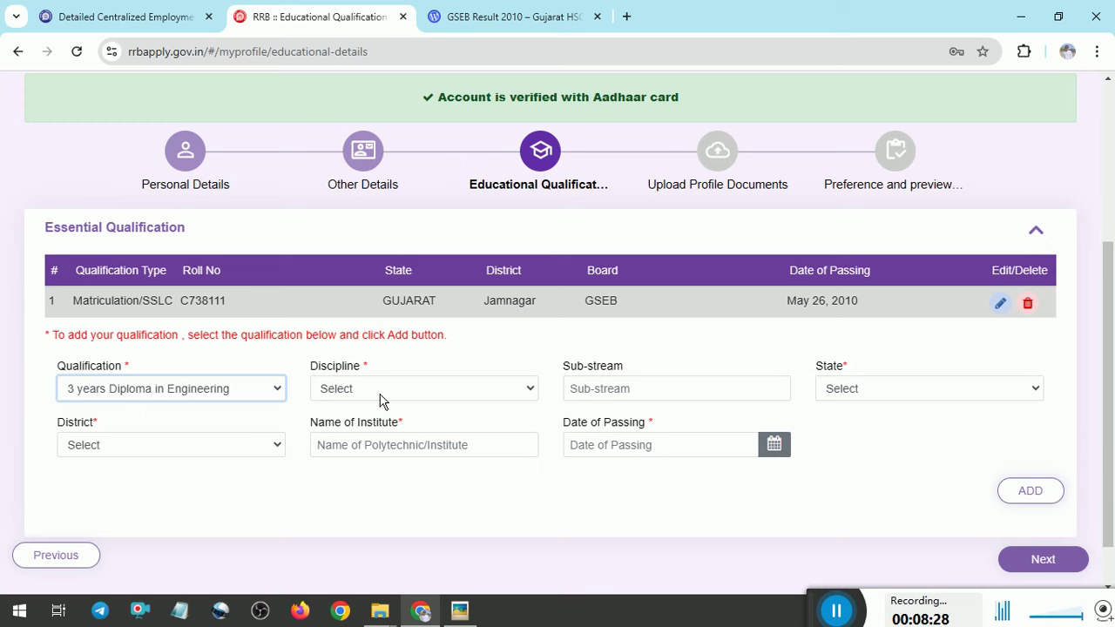
{"action": "left_click", "coordinate": [1031, 491]}
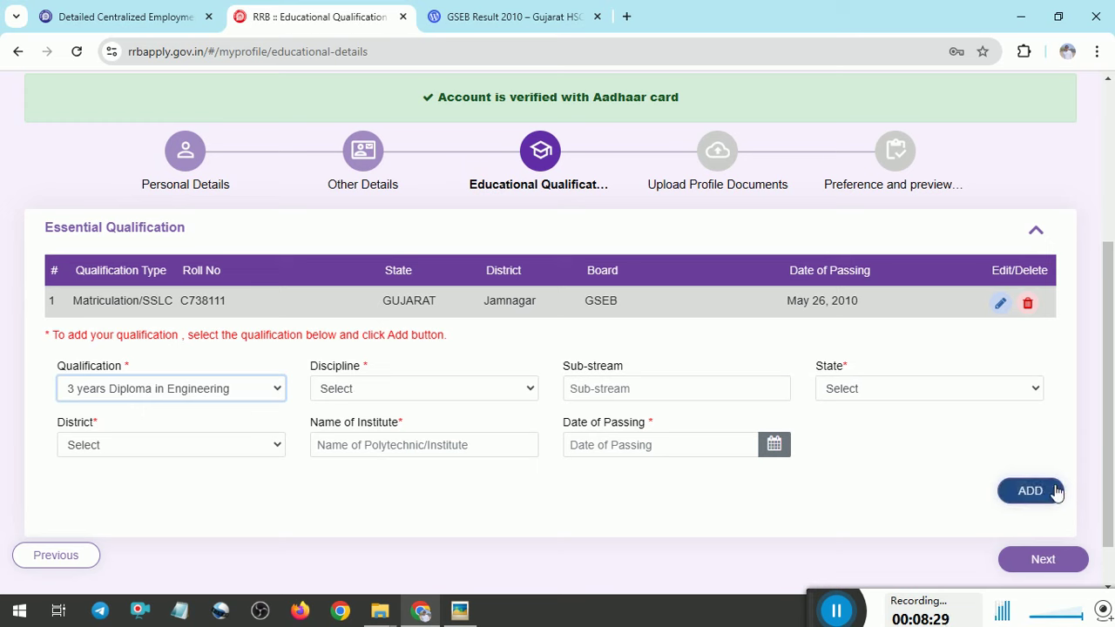
{"action": "left_click", "coordinate": [216, 393]}
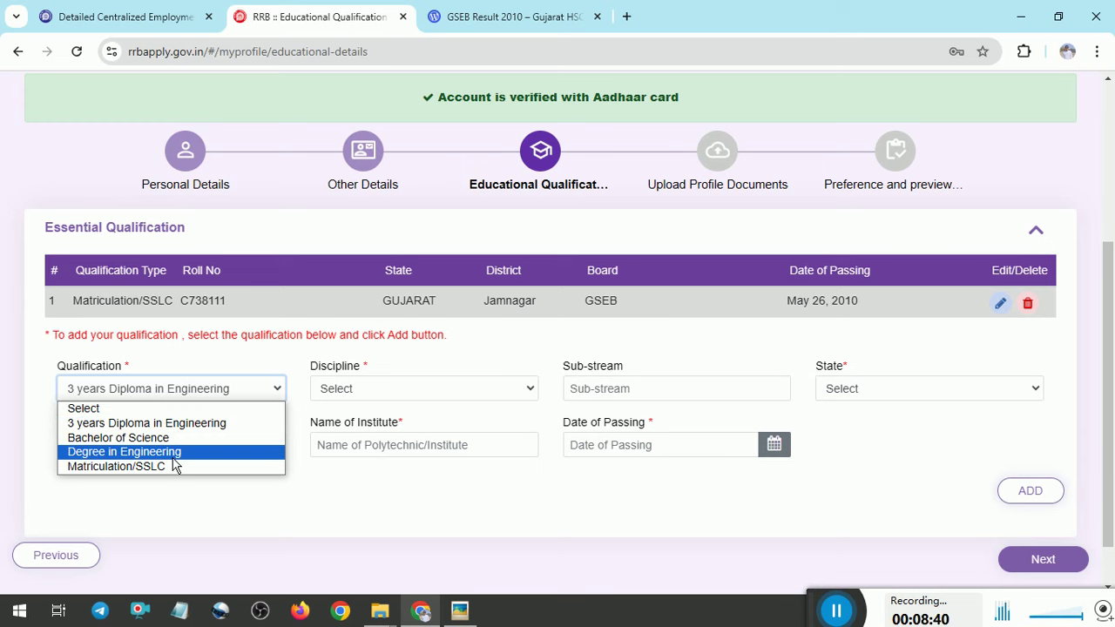
{"action": "left_click", "coordinate": [174, 458]}
{"action": "left_click", "coordinate": [239, 393]}
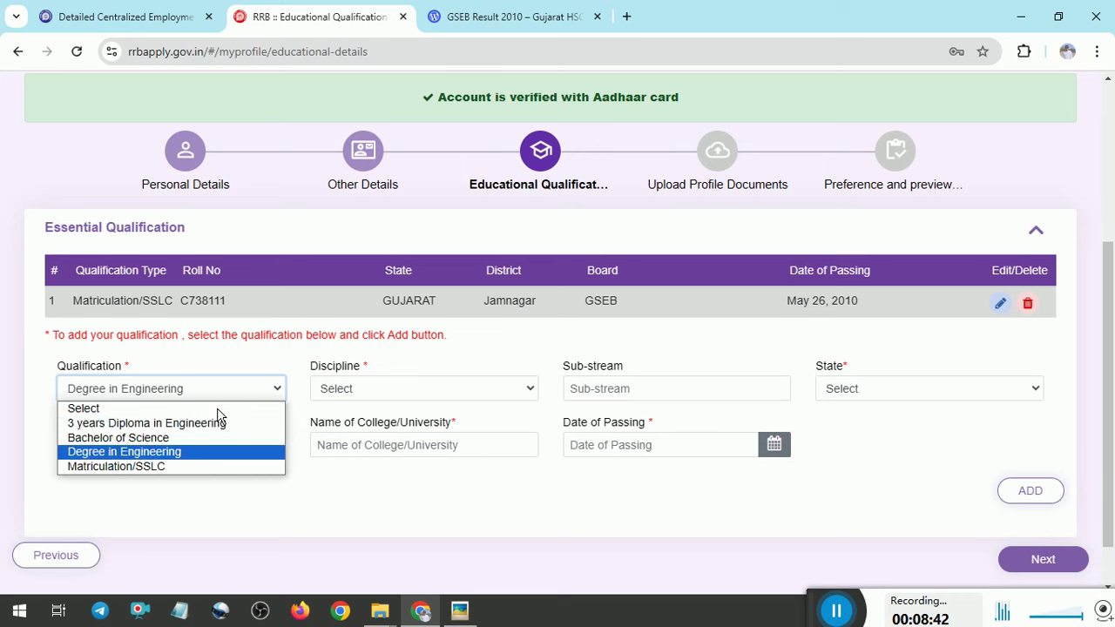
{"action": "left_click", "coordinate": [261, 422]}
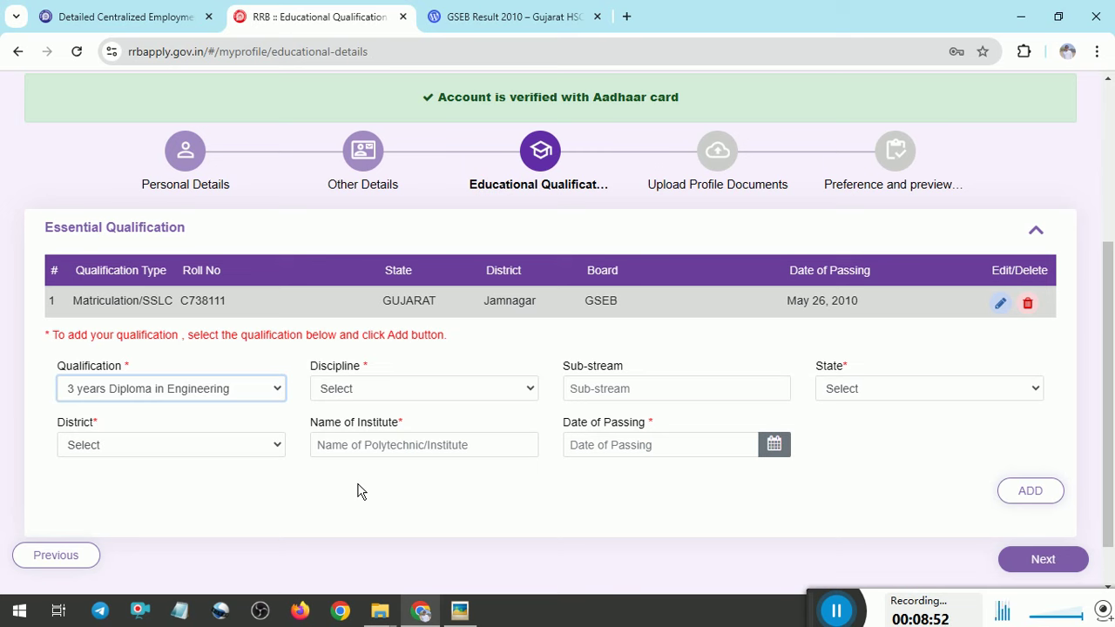
Move on to the Upload Profile Documents step
{"action": "left_click", "coordinate": [847, 619]}
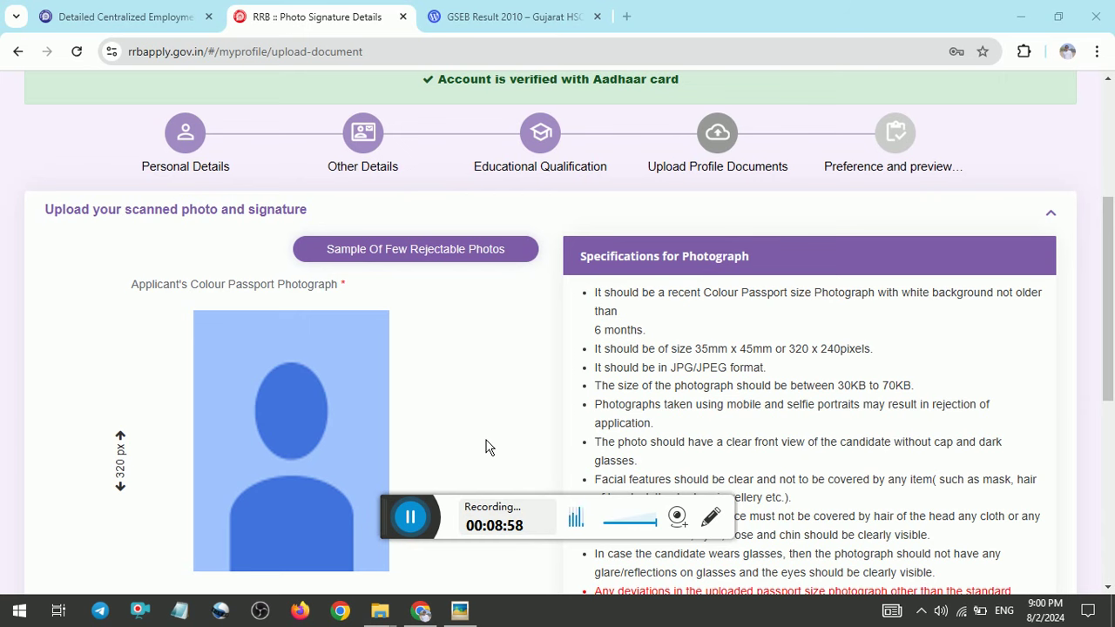
{"action": "left_click_drag", "start_coordinate": [412, 514], "coordinate": [665, 531]}
{"action": "scroll", "coordinate": [995, 217], "scroll_direction": "down", "scroll_amount": 3}
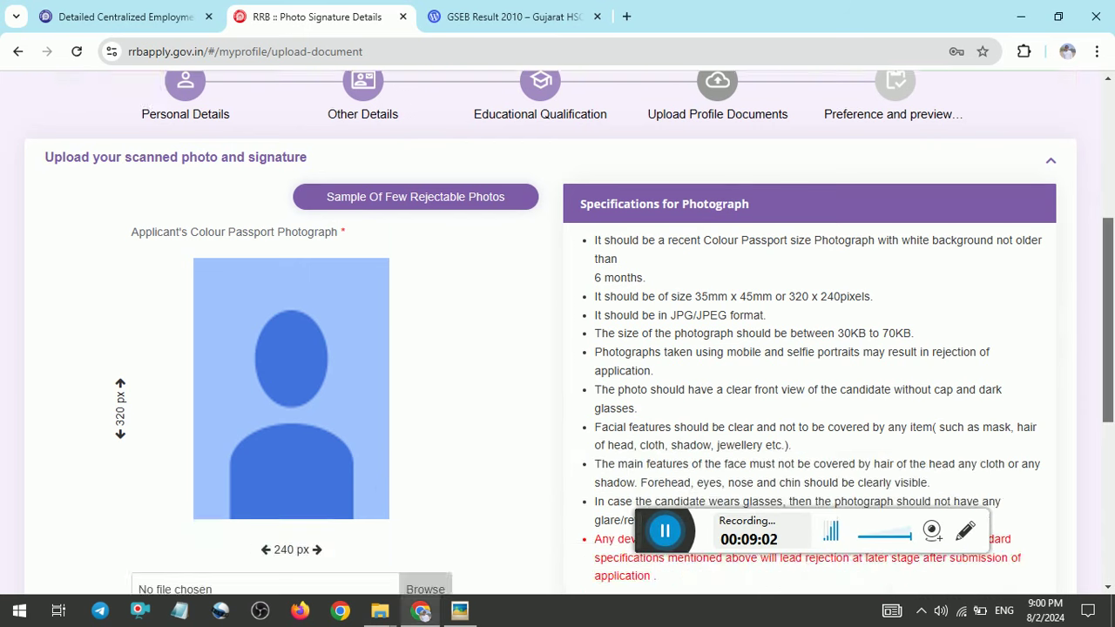
{"action": "scroll", "coordinate": [459, 330], "scroll_direction": "up", "scroll_amount": 1}
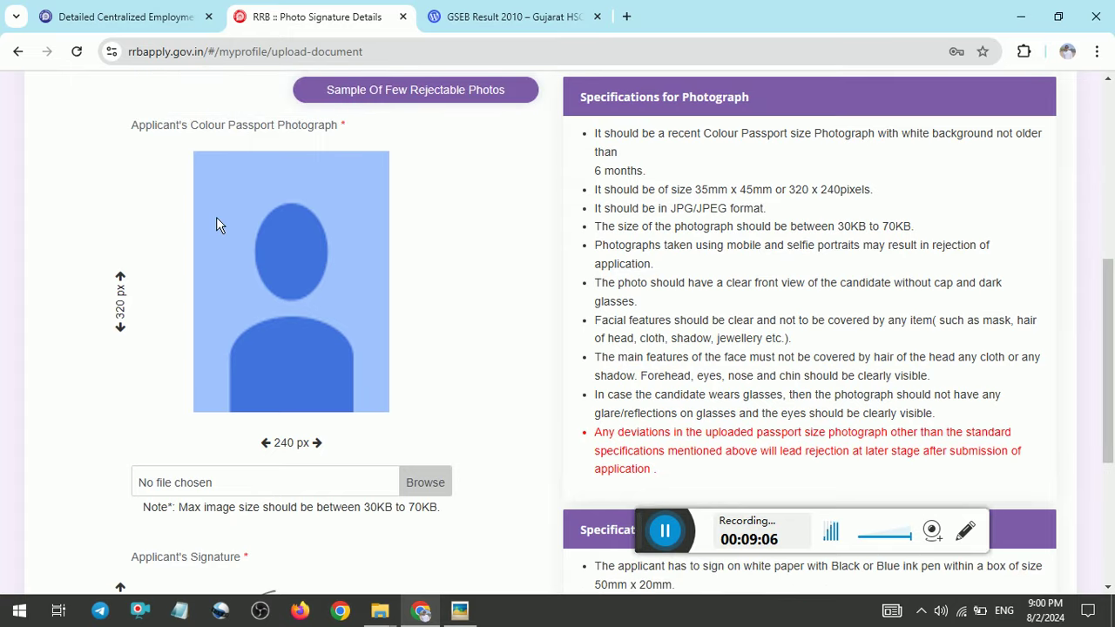
Review the rejectable photo samples, then scroll to the photo and signature specifications
{"action": "left_click", "coordinate": [386, 90]}
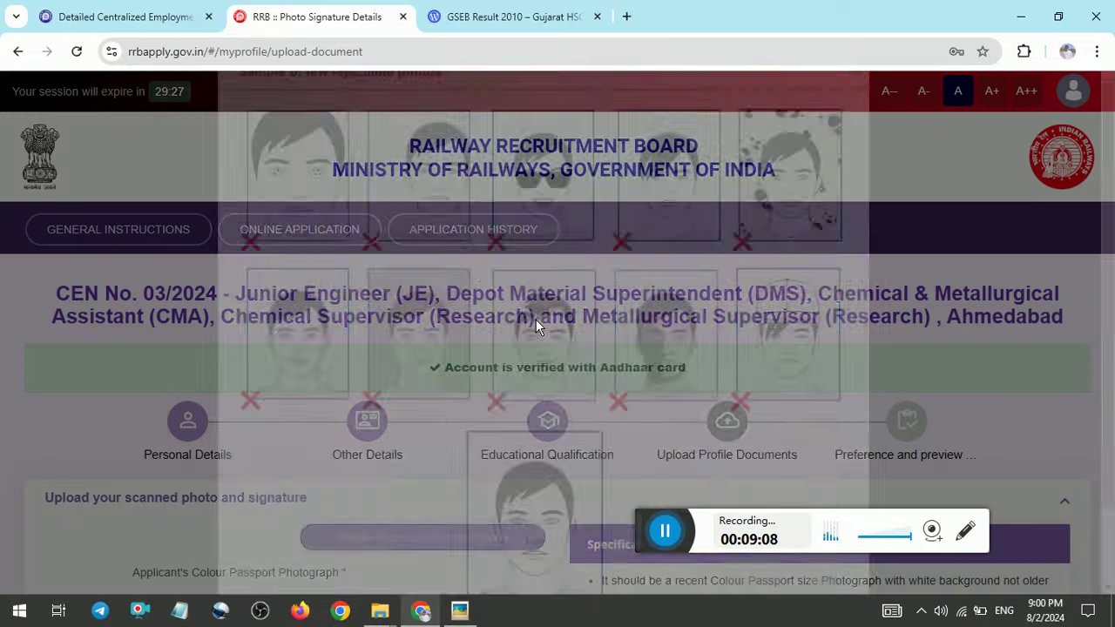
{"action": "scroll", "coordinate": [503, 579], "scroll_direction": "down", "scroll_amount": 1}
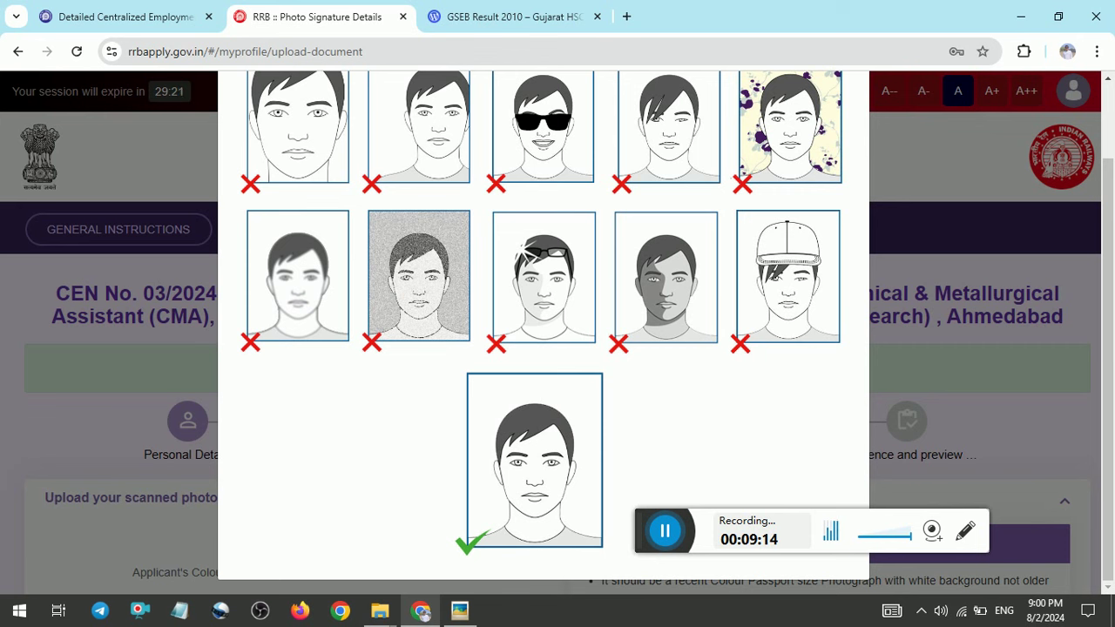
{"action": "scroll", "coordinate": [814, 140], "scroll_direction": "up", "scroll_amount": 1}
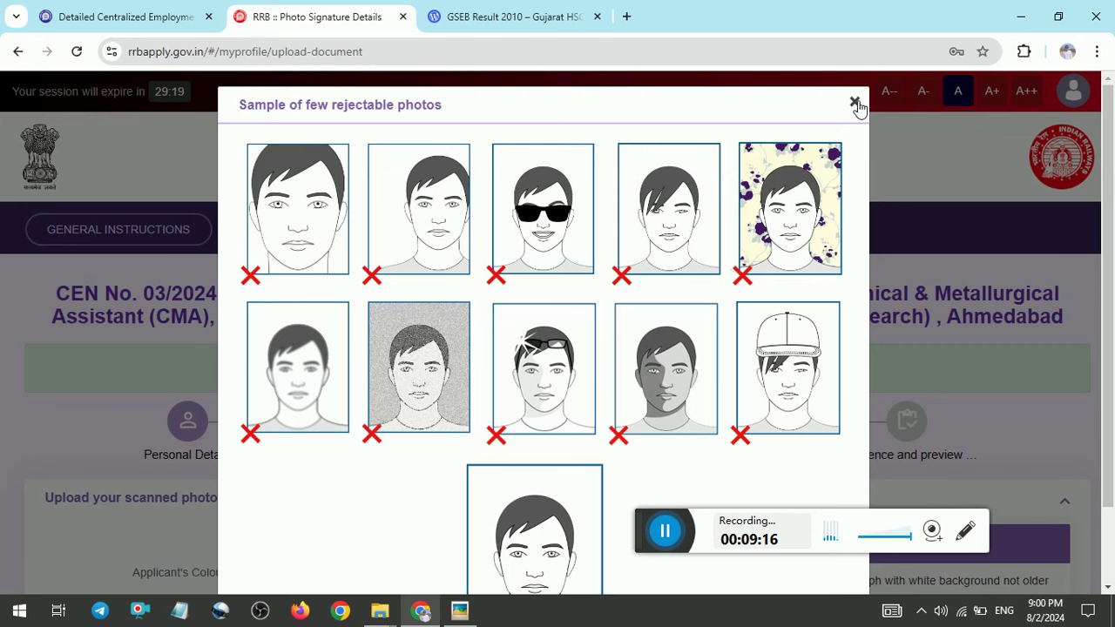
{"action": "left_click", "coordinate": [855, 104]}
{"action": "scroll", "coordinate": [557, 331], "scroll_direction": "down", "scroll_amount": 5}
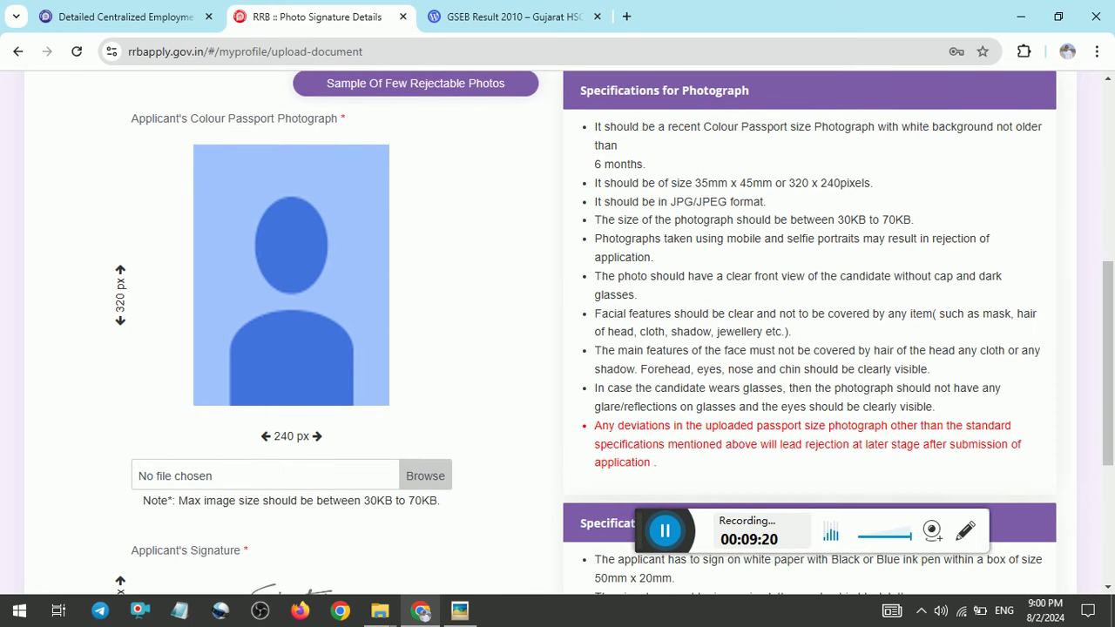
{"action": "scroll", "coordinate": [558, 331], "scroll_direction": "down", "scroll_amount": 3}
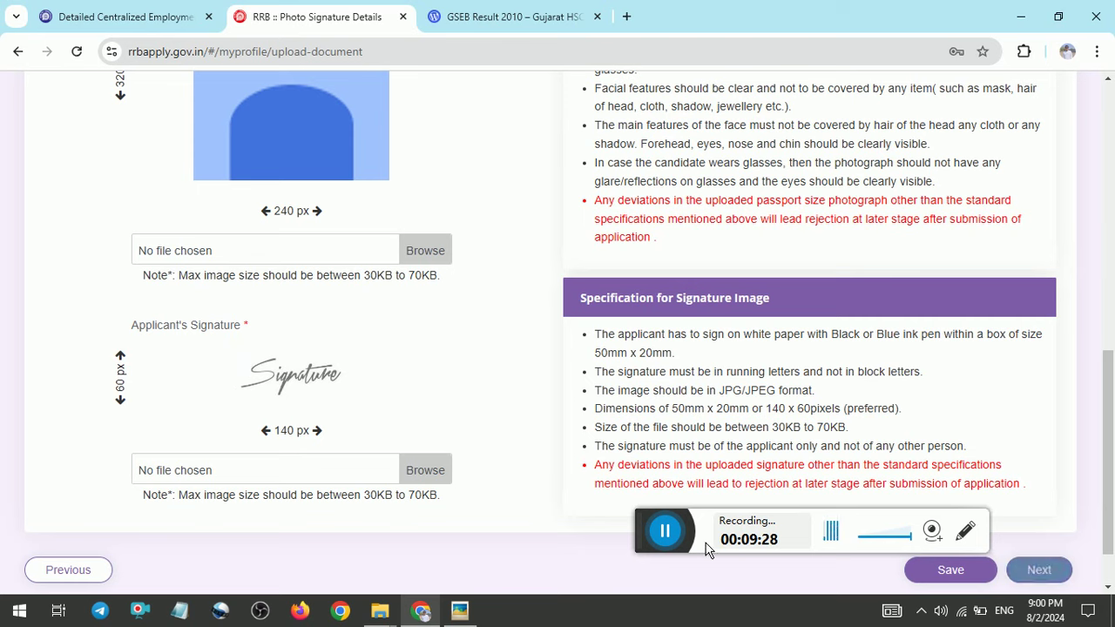
Add post preferences in order: Cat.4, Cat.8, Cat.17, Cat.32, then Cat.30
{"action": "left_click", "coordinate": [665, 532]}
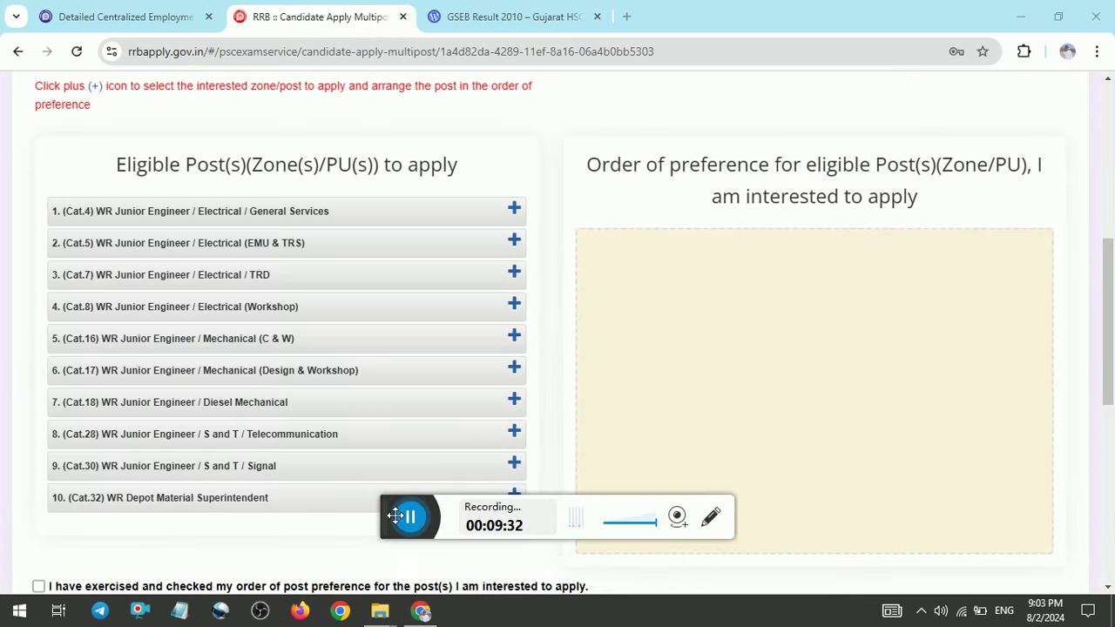
{"action": "left_click_drag", "start_coordinate": [390, 515], "coordinate": [778, 582]}
{"action": "mouse_move", "coordinate": [1108, 293]}
{"action": "left_mouse_down"}
{"action": "mouse_move", "coordinate": [1108, 206]}
{"action": "mouse_move", "coordinate": [1108, 297]}
{"action": "left_mouse_up"}
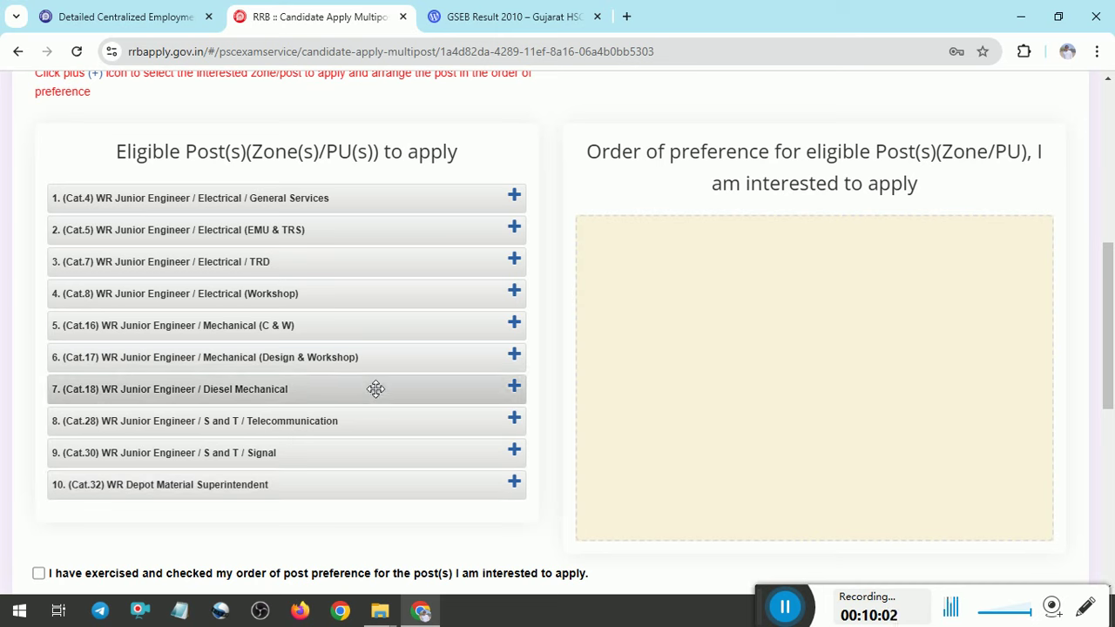
{"action": "left_click", "coordinate": [514, 197]}
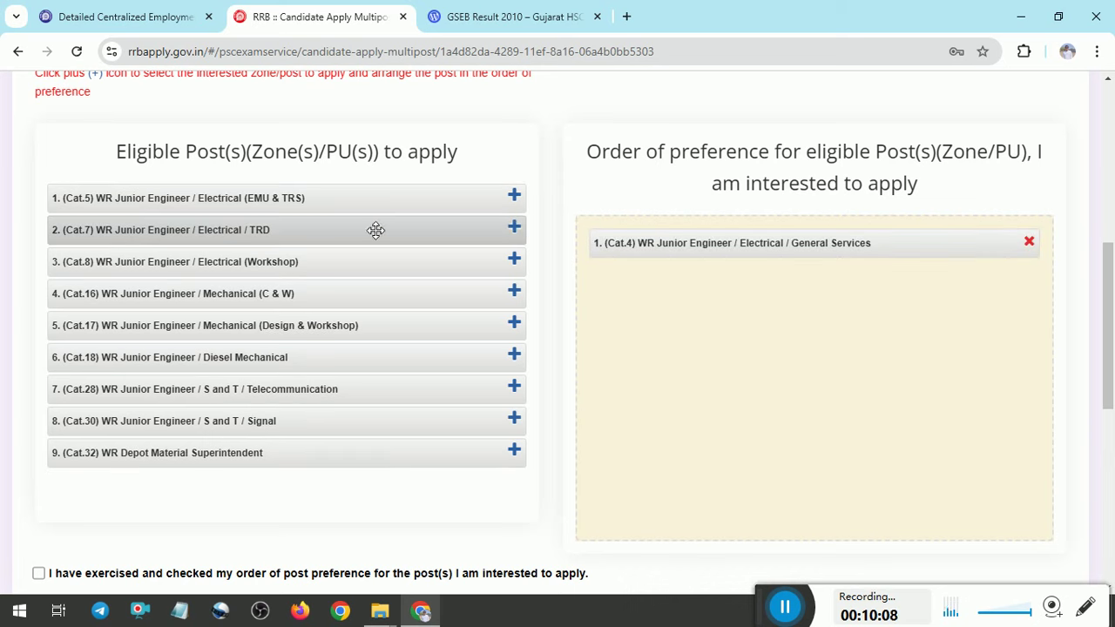
{"action": "left_click", "coordinate": [516, 259]}
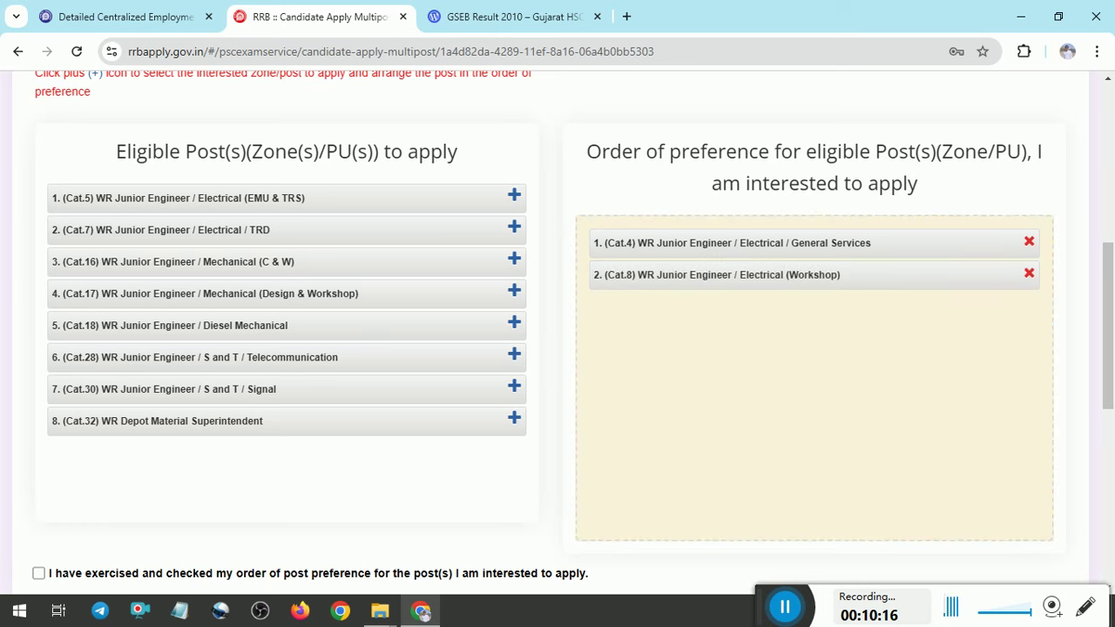
{"action": "left_click", "coordinate": [515, 291]}
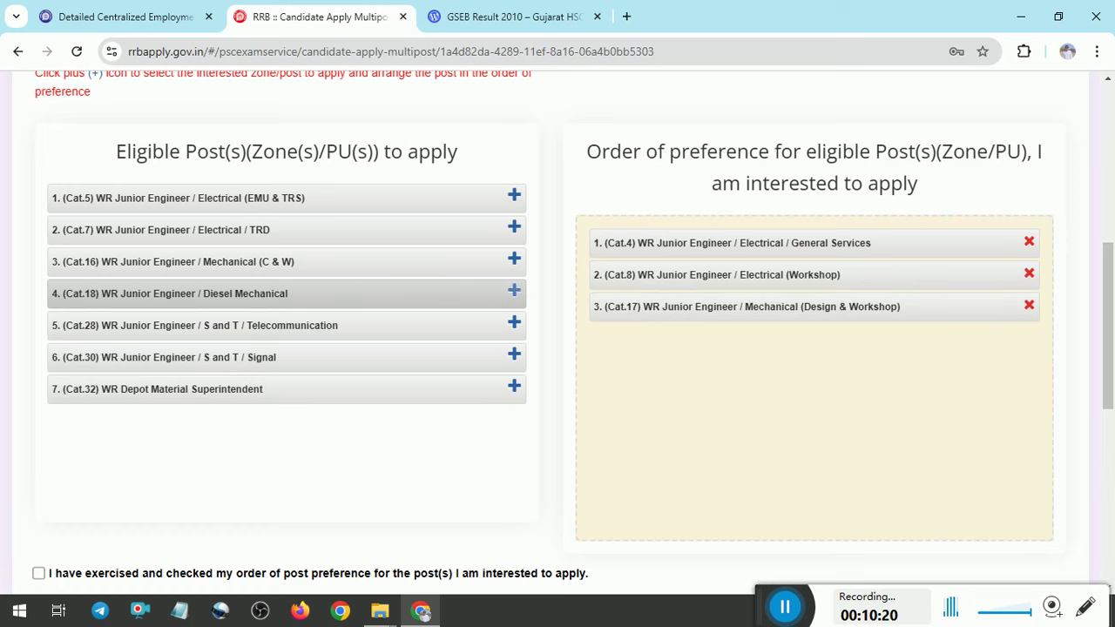
{"action": "left_click", "coordinate": [516, 387]}
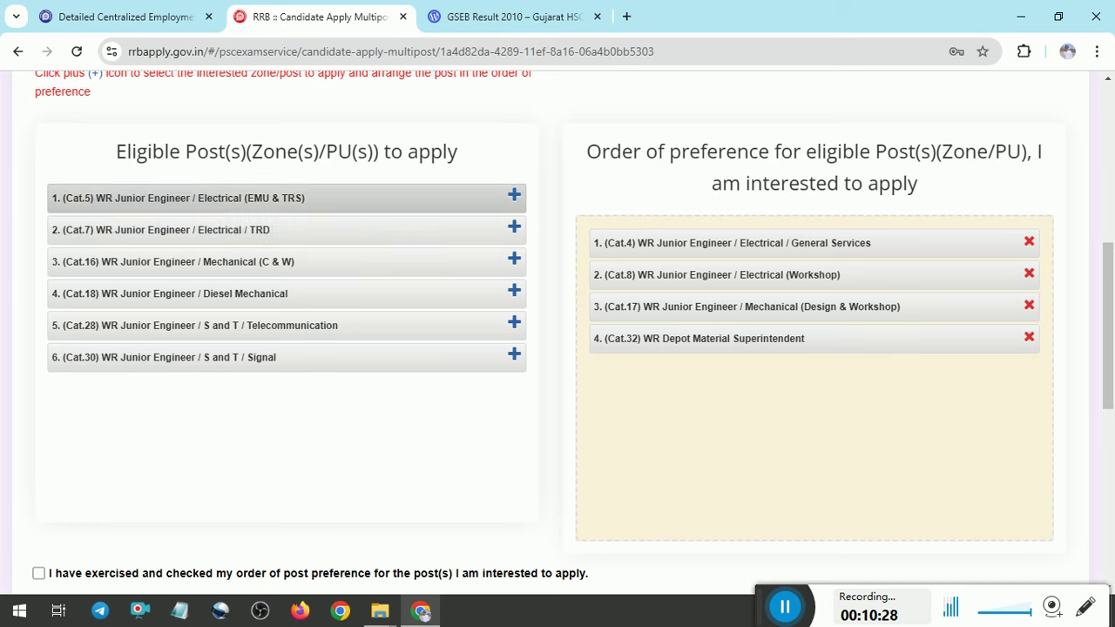
{"action": "left_click", "coordinate": [516, 357]}
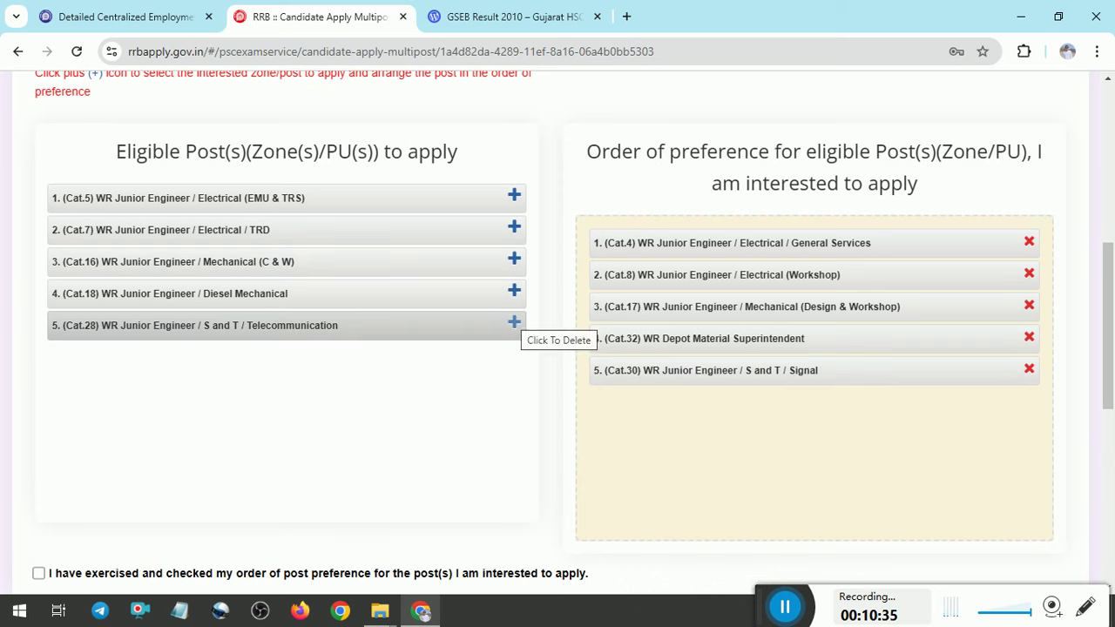